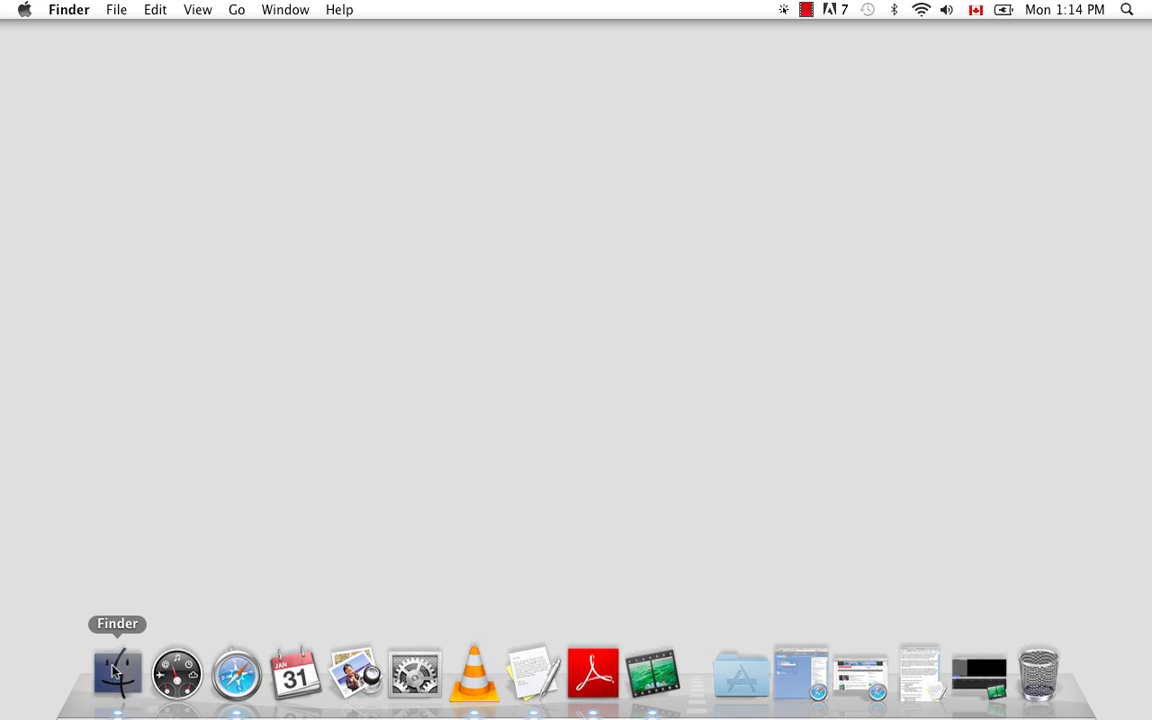
Step: Open the Toon Boom Harmony 9.2 folder under Applications in a Finder window
{"action": "left_click", "coordinate": [117, 672]}
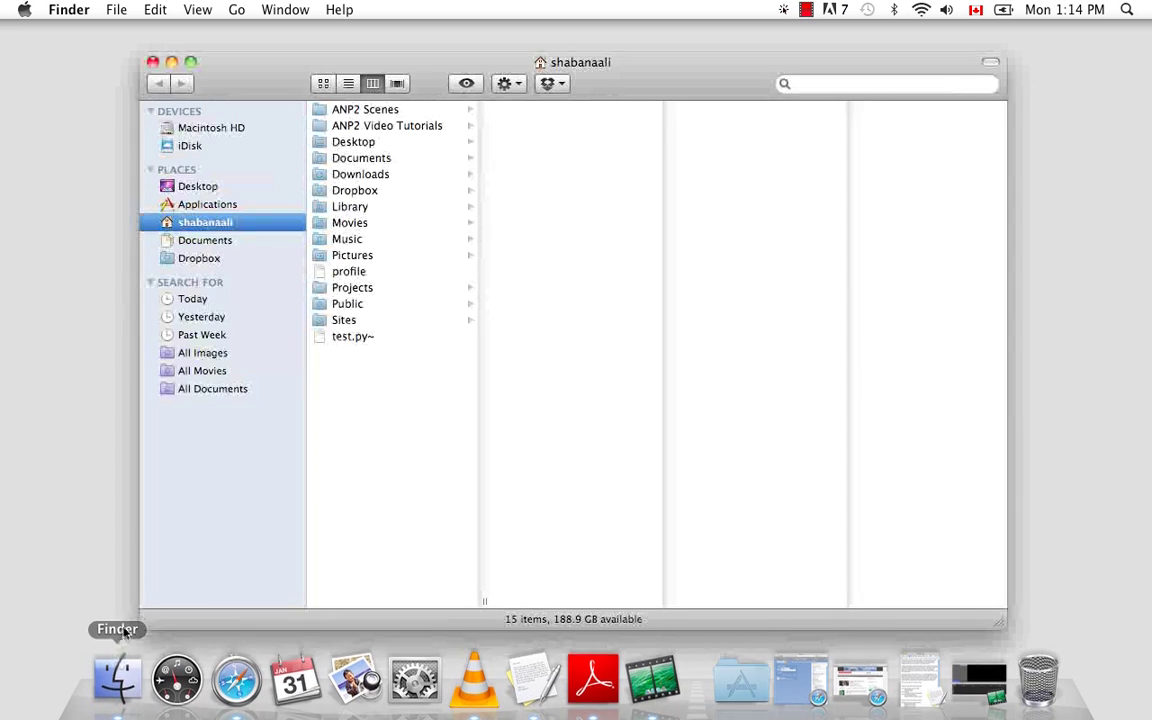
{"action": "left_click", "coordinate": [211, 205]}
{"action": "left_click_drag", "start_coordinate": [487, 183], "coordinate": [504, 483]}
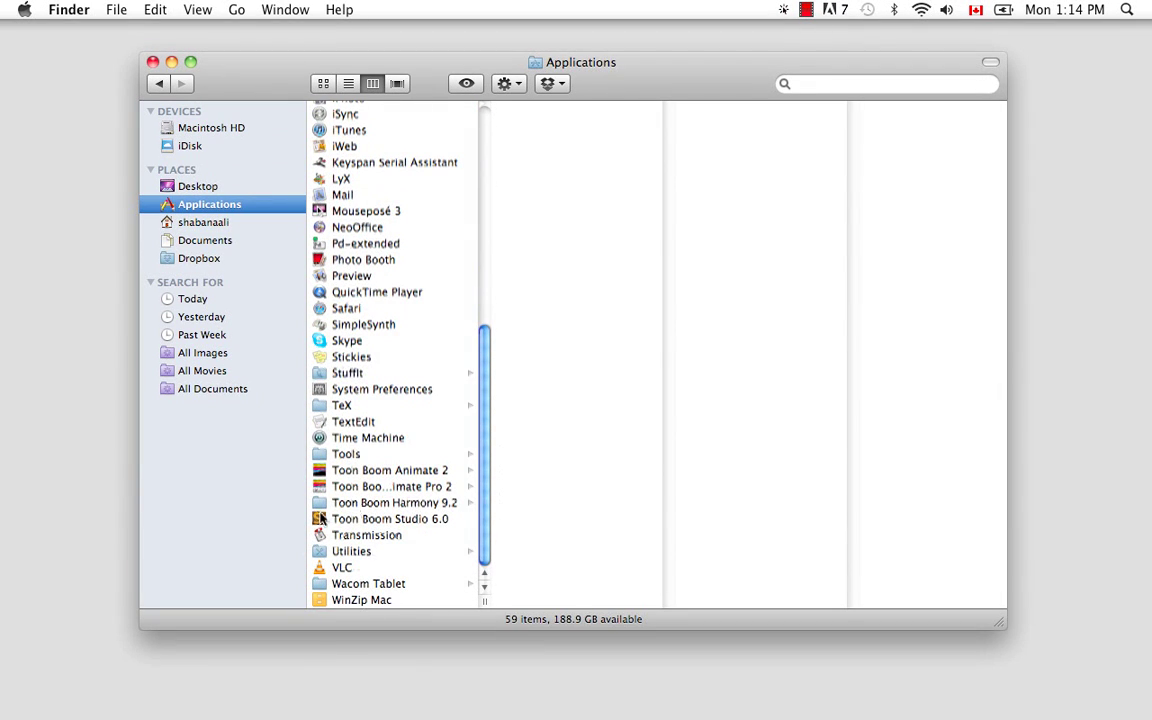
{"action": "left_click", "coordinate": [390, 503]}
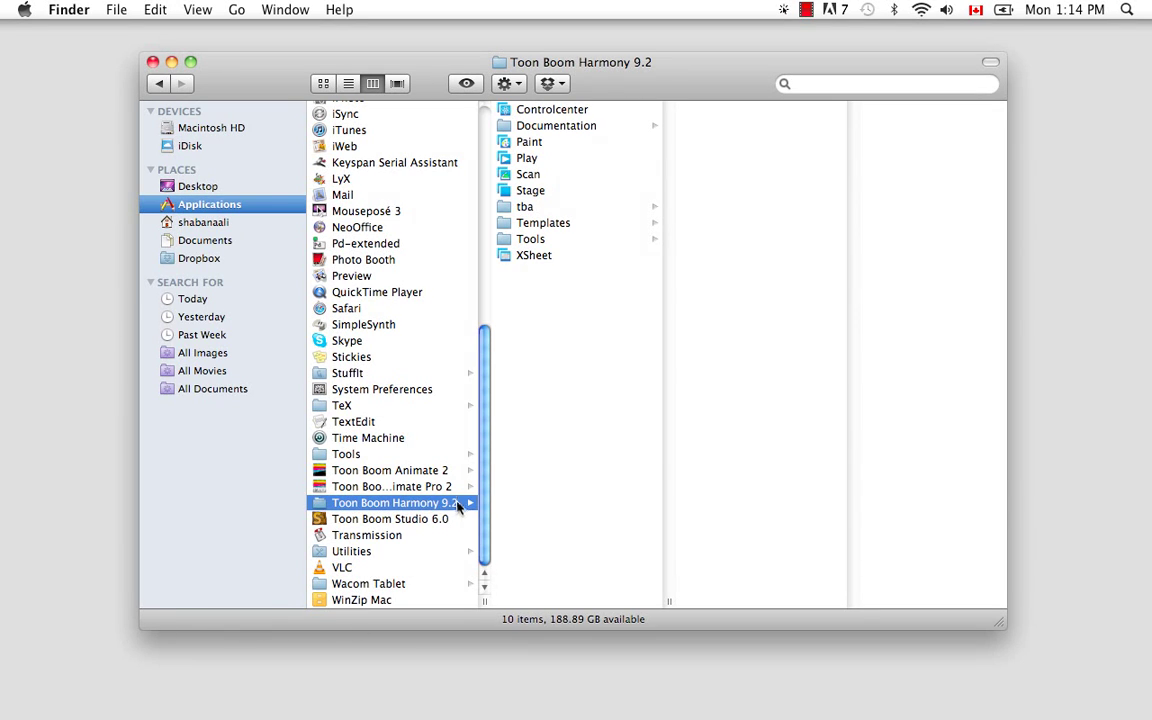
Step: Launch Stage from the Harmony 9.2 folder and log in with Work Offline
{"action": "left_click", "coordinate": [532, 190]}
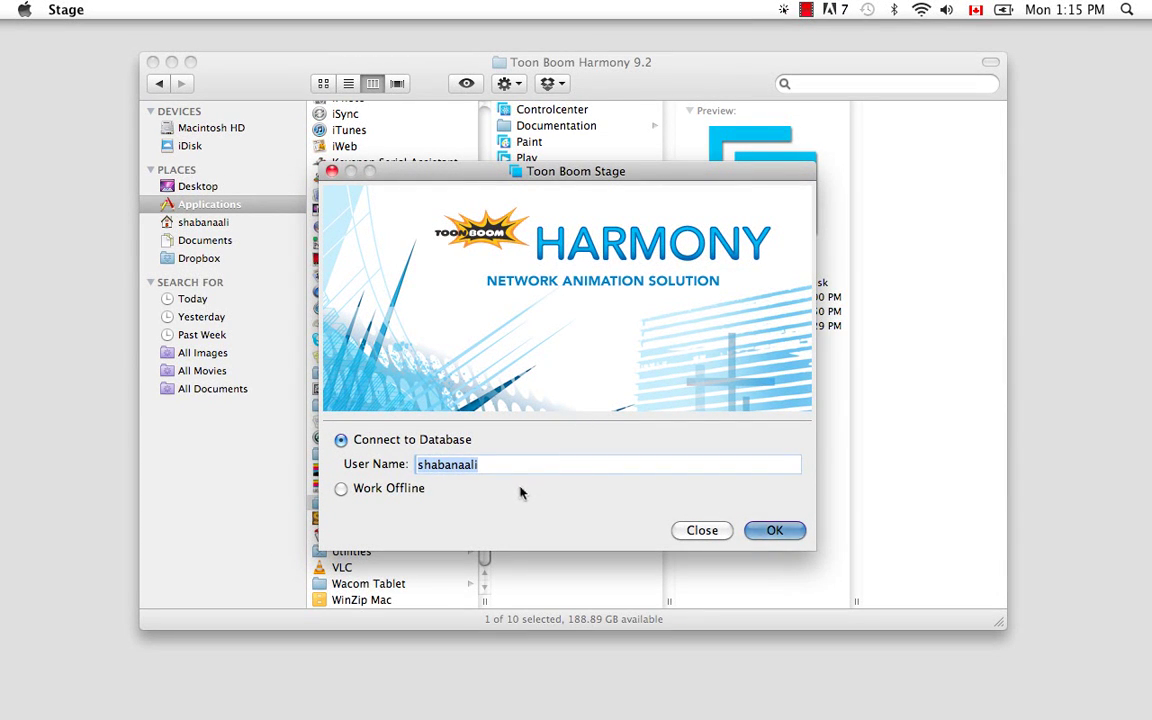
{"action": "left_click", "coordinate": [341, 489]}
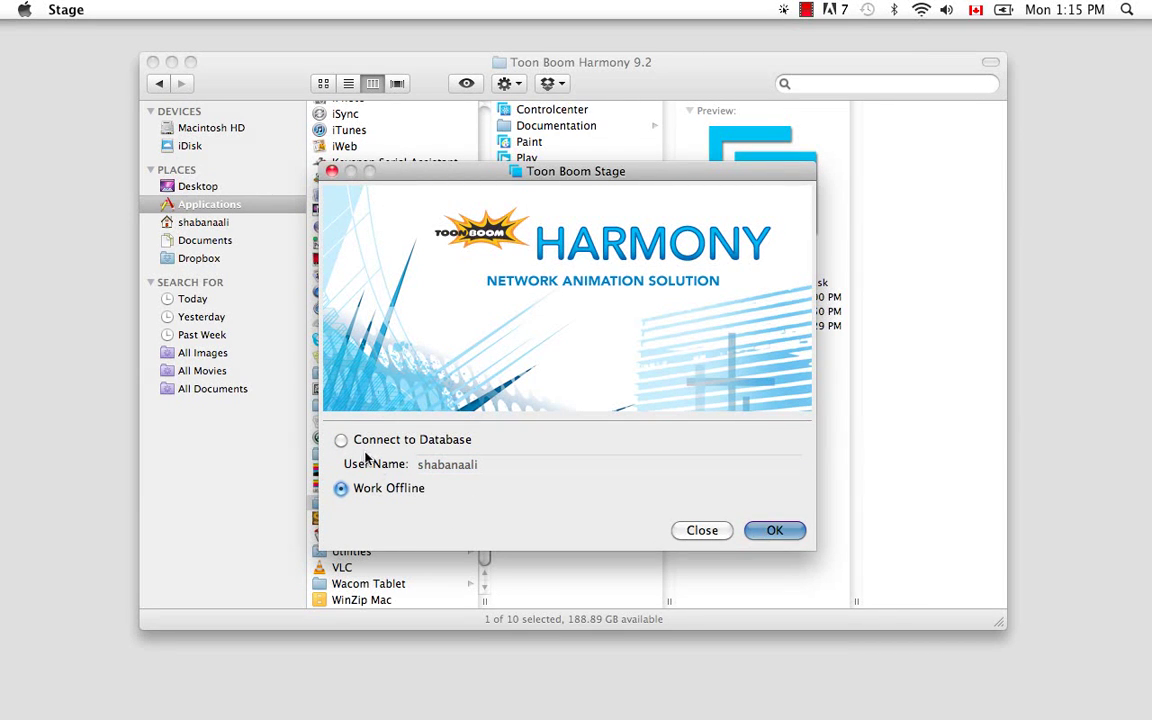
{"action": "left_click", "coordinate": [792, 531]}
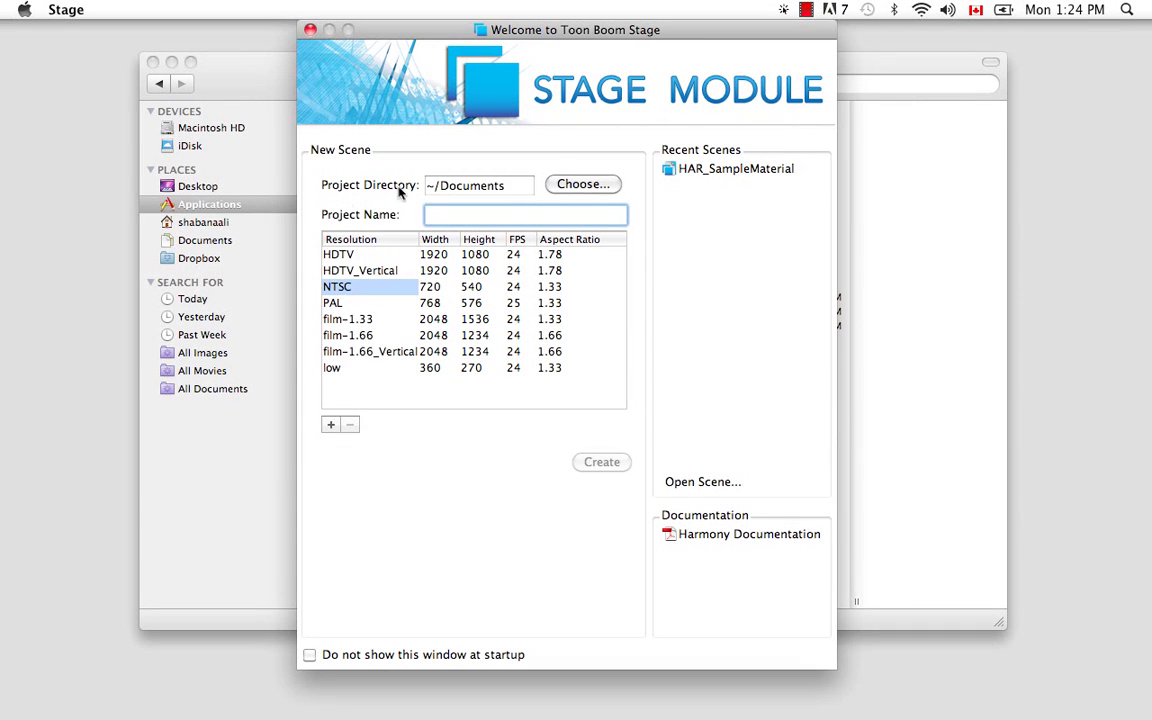
Step: Create a Desktop folder named 'Animation' and choose it as the project directory
{"action": "left_click", "coordinate": [603, 186]}
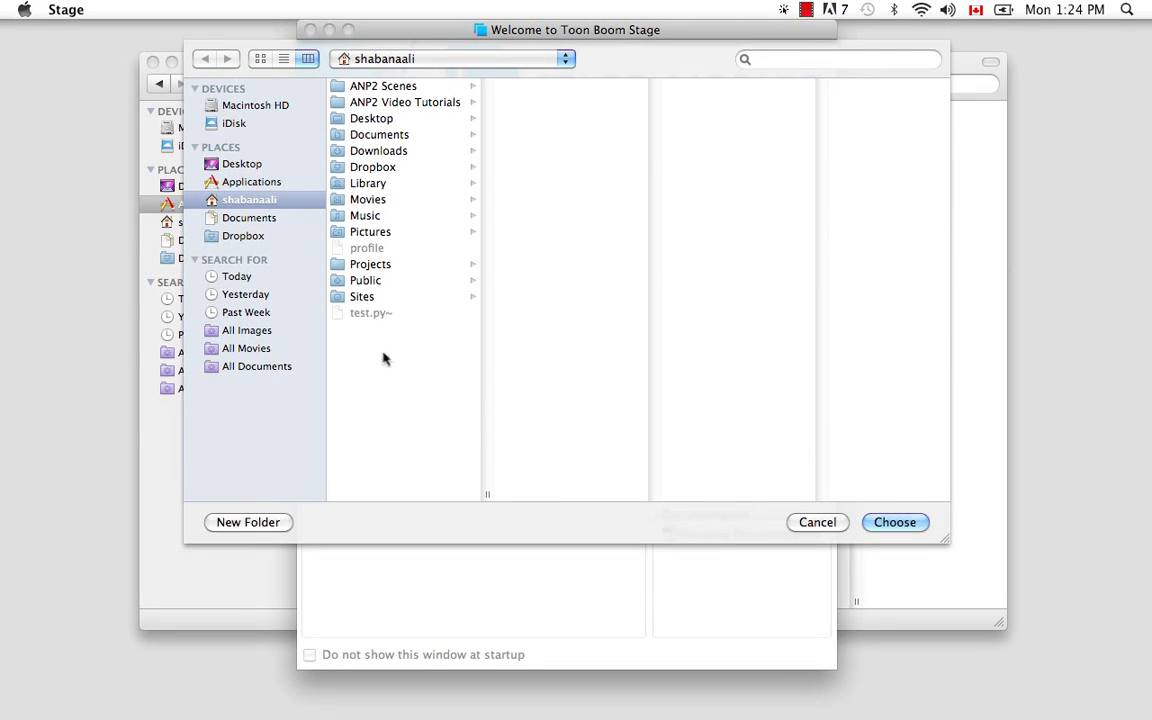
{"action": "left_click", "coordinate": [242, 164]}
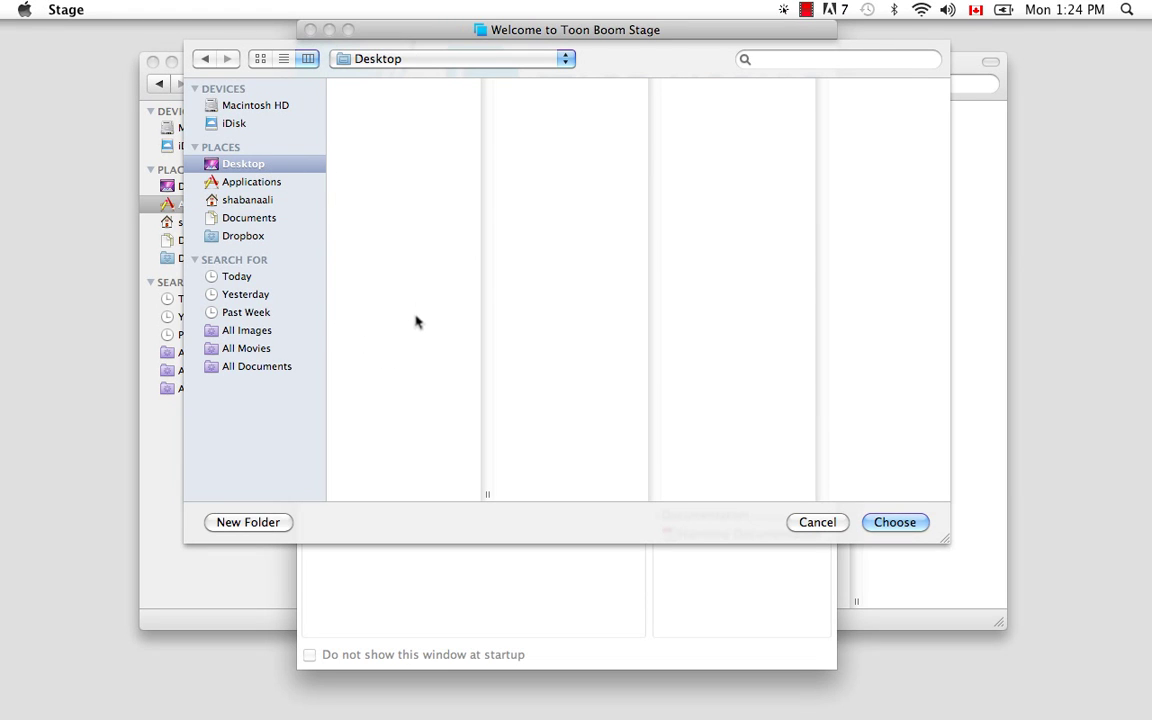
{"action": "left_click", "coordinate": [266, 526]}
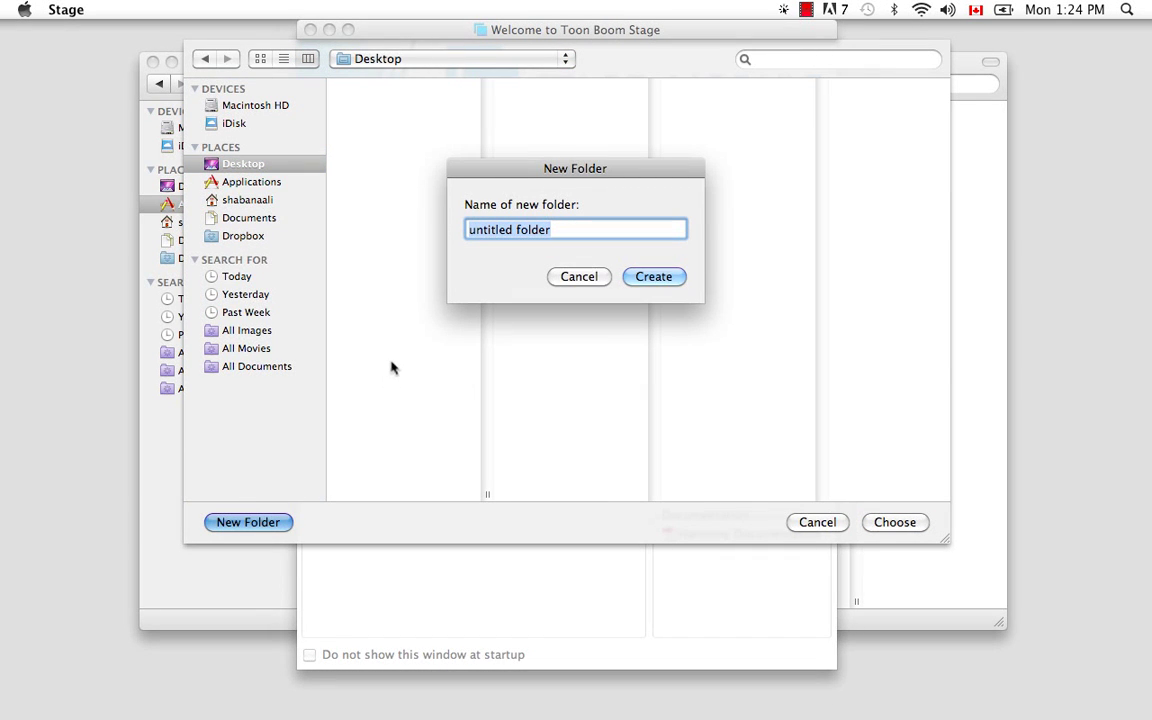
{"action": "key", "text": "BackSpace"}
{"action": "type", "text": "Animati"}
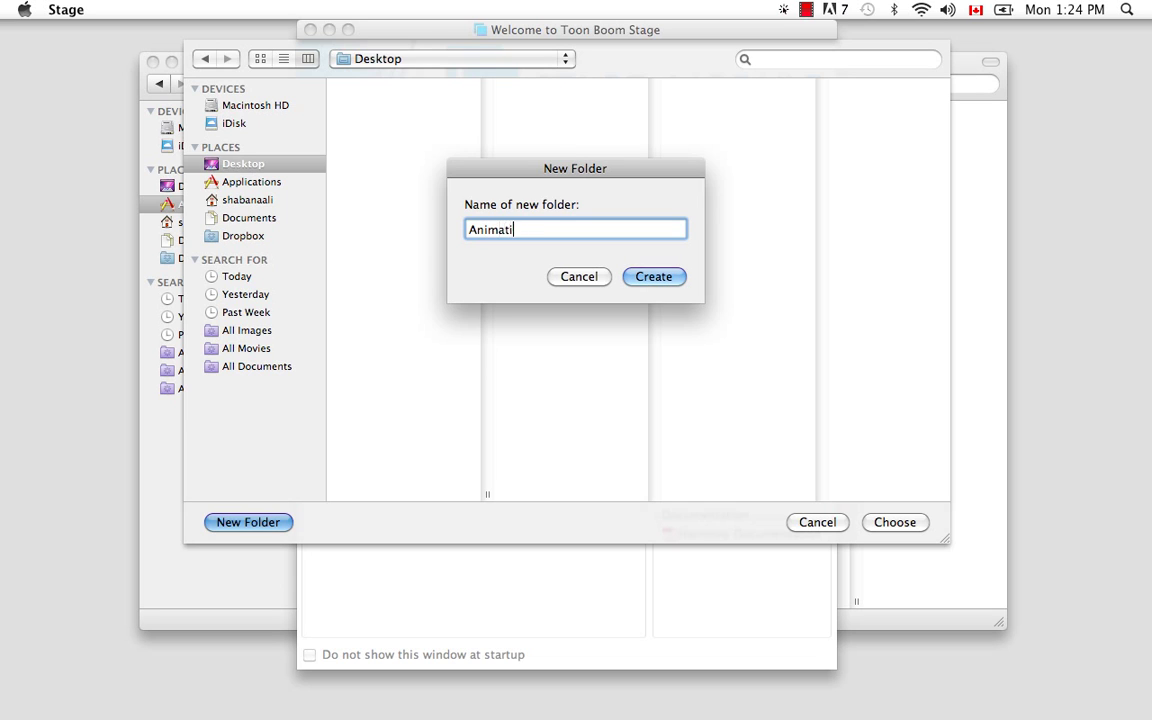
{"action": "type", "text": "on"}
{"action": "left_click", "coordinate": [654, 277]}
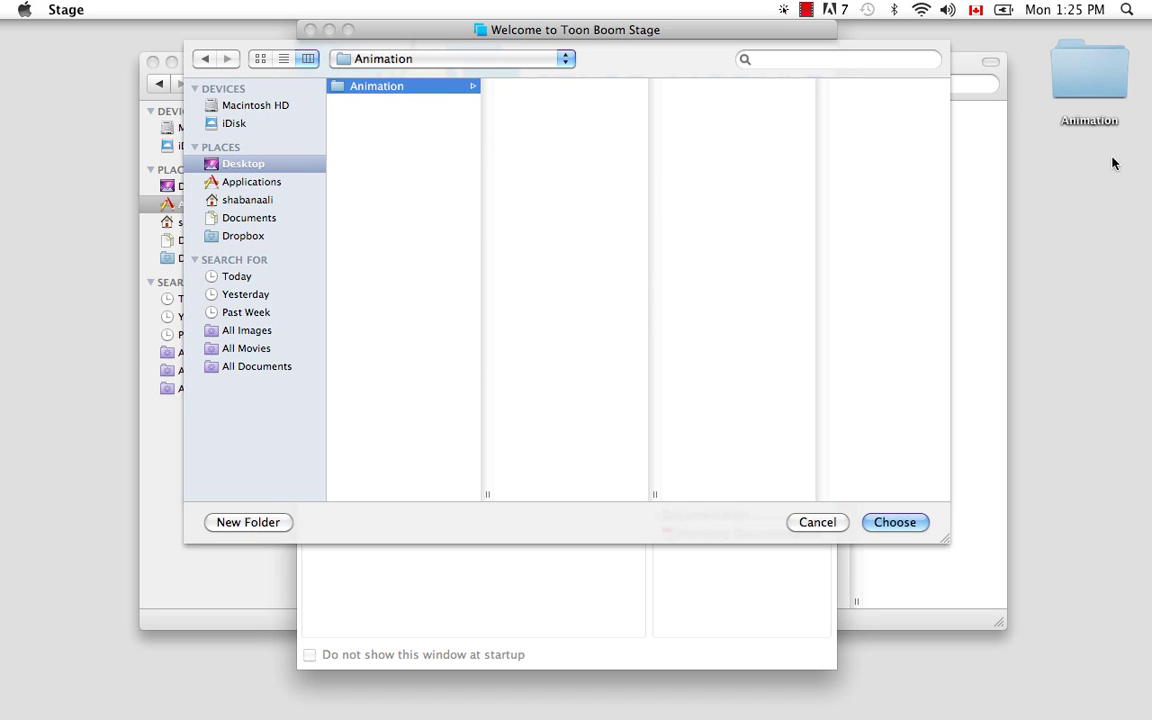
{"action": "left_click", "coordinate": [905, 525]}
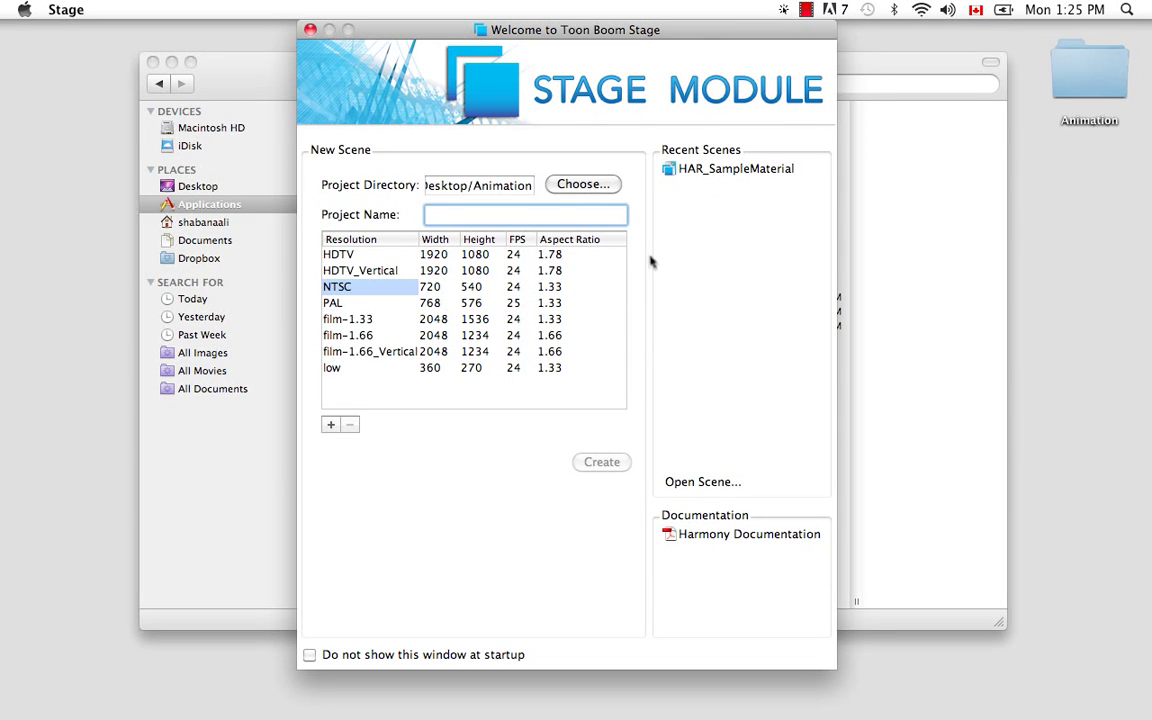
Step: Enter 'CreatingAScene' as the project name
{"action": "type", "text": "Crea"}
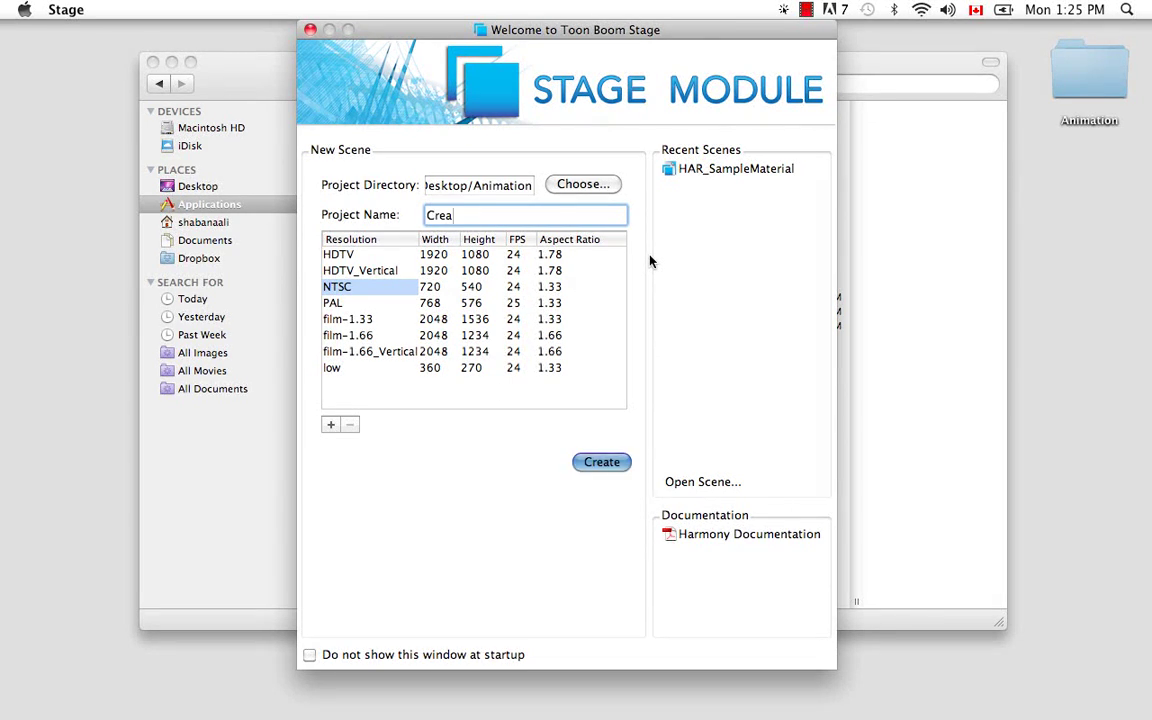
{"action": "type", "text": "tingAScene"}
{"action": "left_click", "coordinate": [330, 425]}
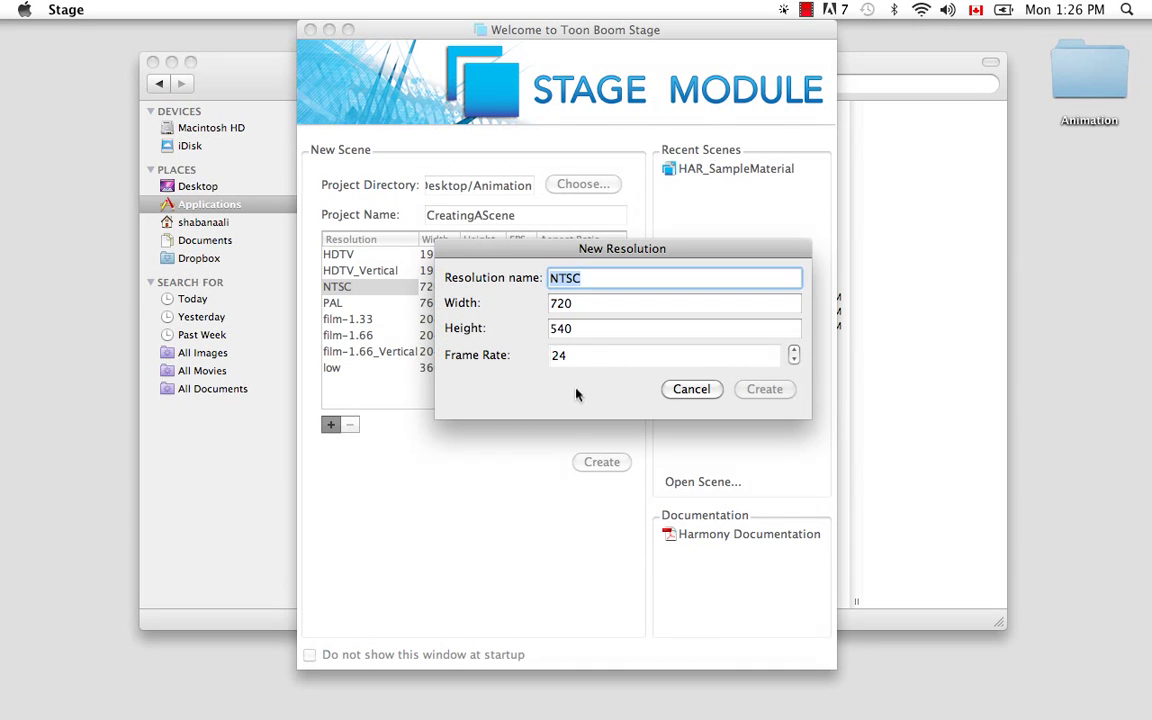
{"action": "key", "text": "BackSpace"}
{"action": "type", "text": "My"}
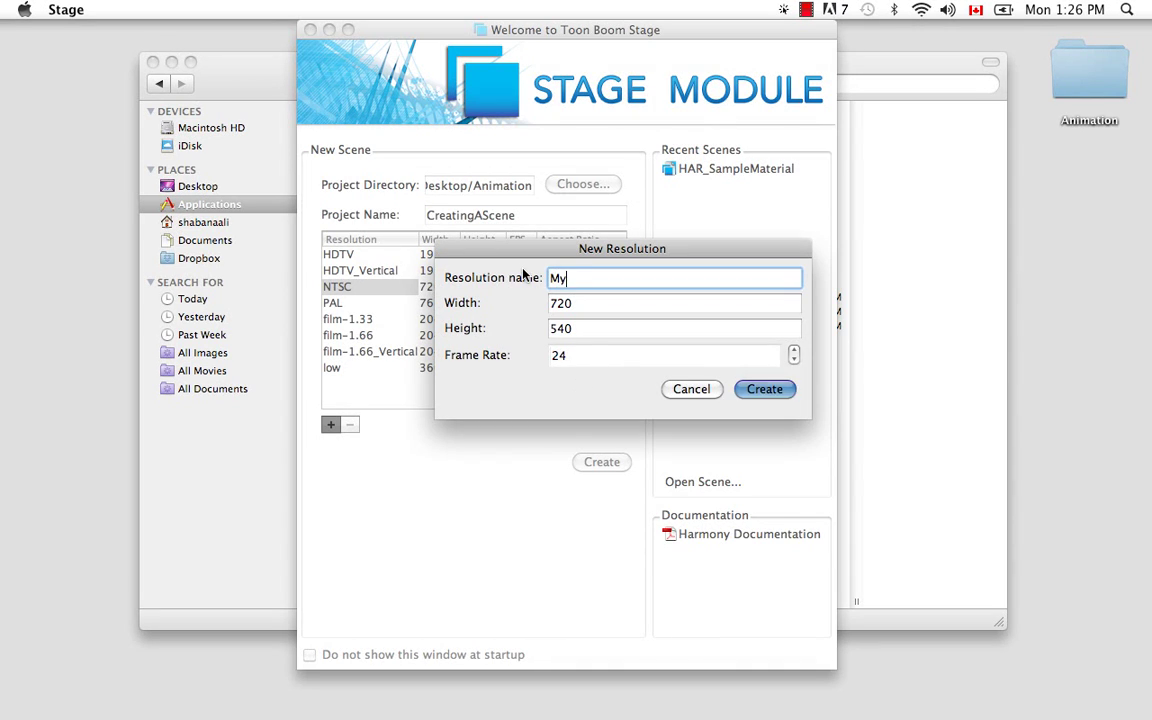
{"action": "type", "text": "_Resolution"}
{"action": "key", "text": "Tab"}
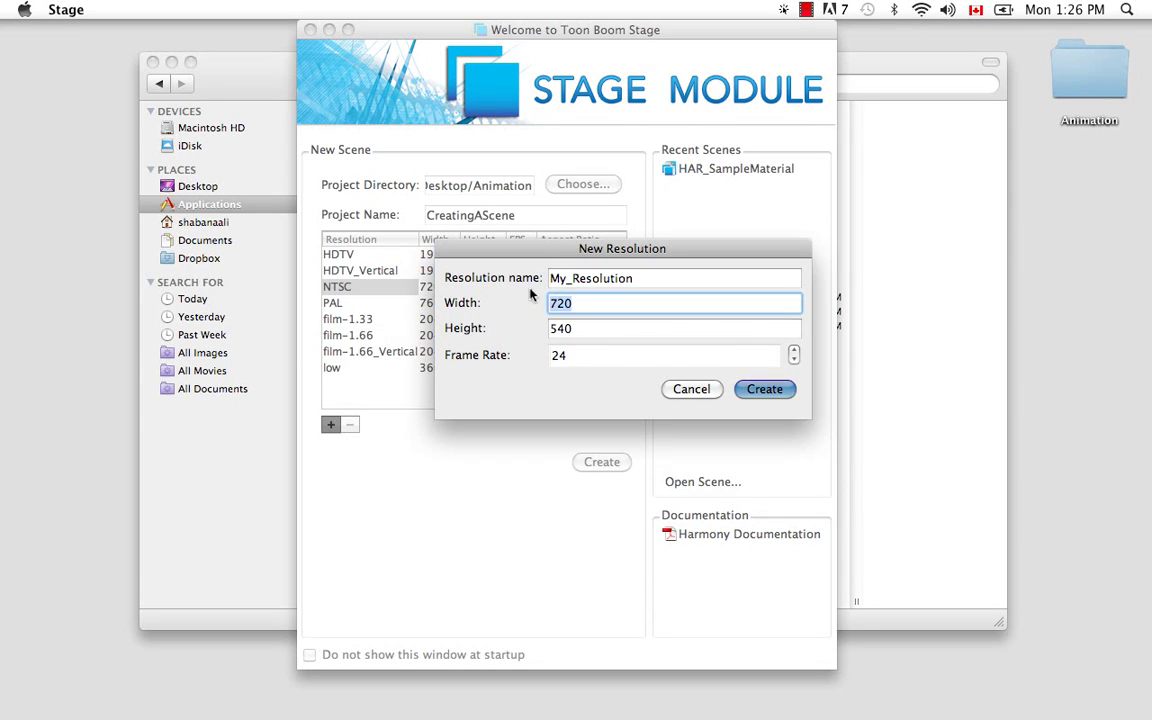
{"action": "key", "text": "BackSpace"}
{"action": "type", "text": "600"}
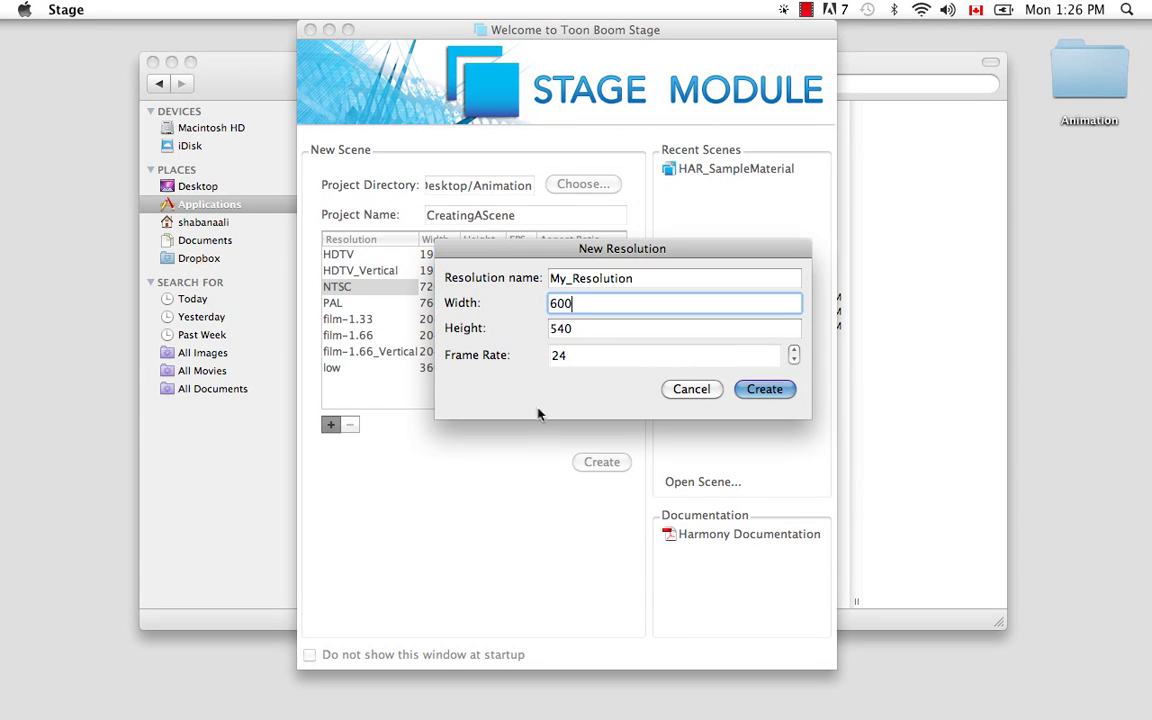
{"action": "key", "text": "Tab"}
{"action": "key", "text": "BackSpace"}
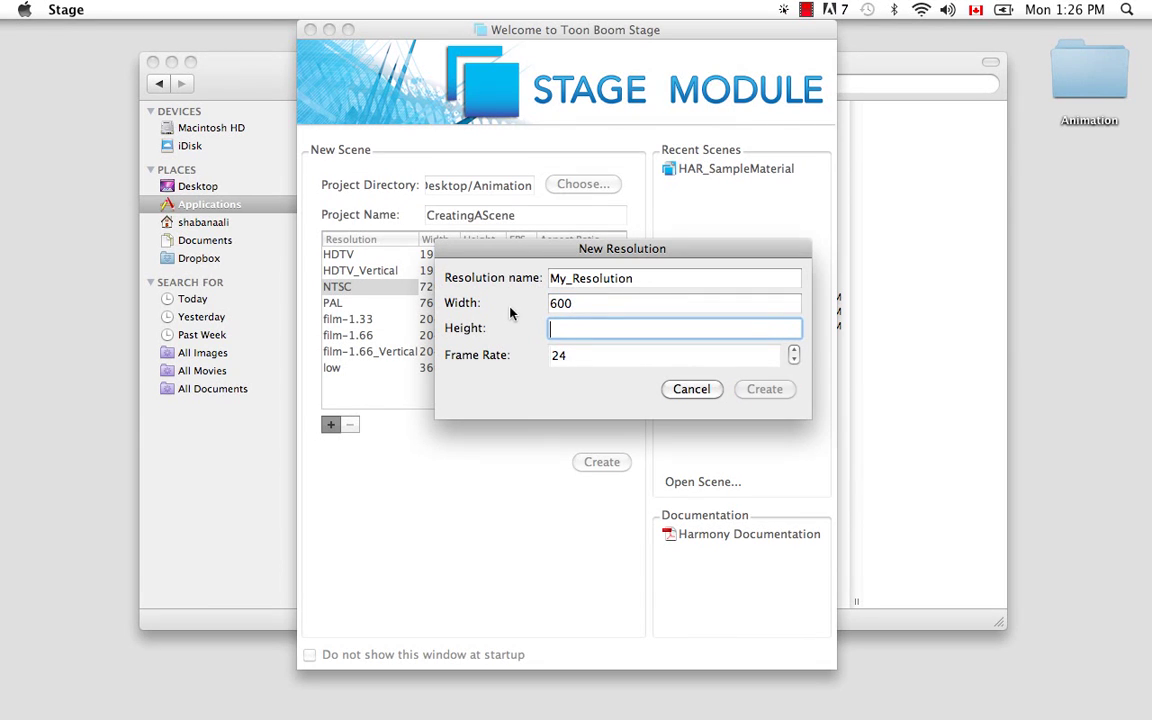
{"action": "type", "text": "600"}
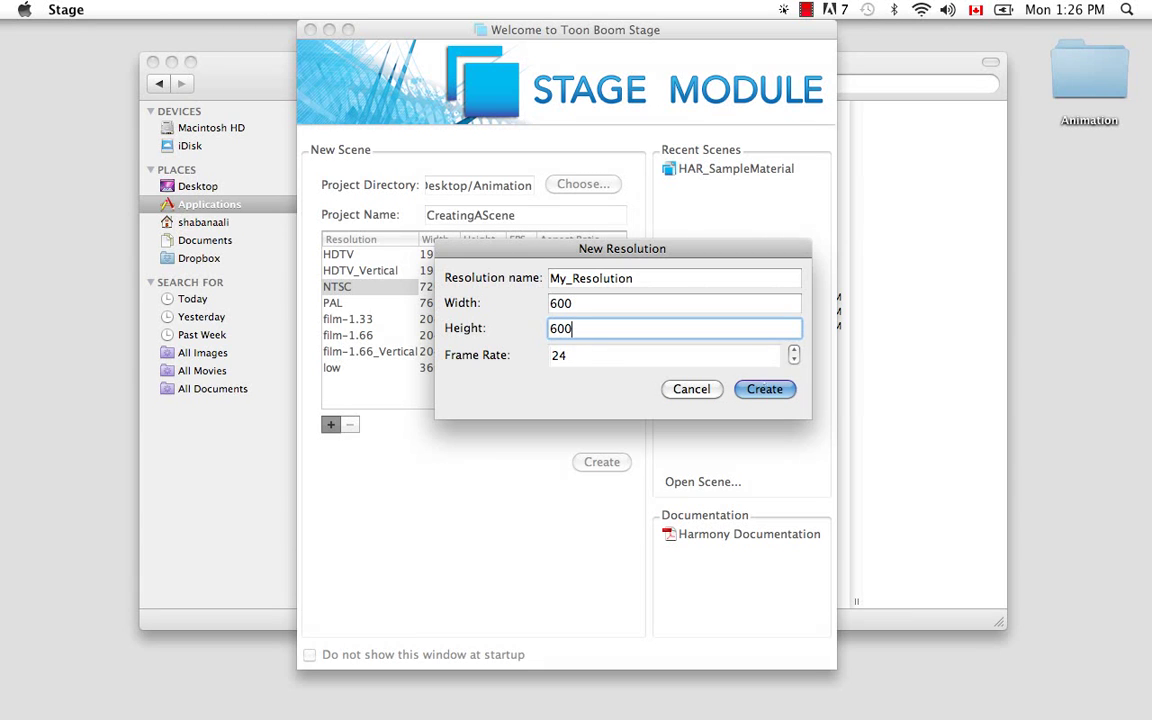
{"action": "key", "text": "Tab"}
{"action": "type", "text": "30"}
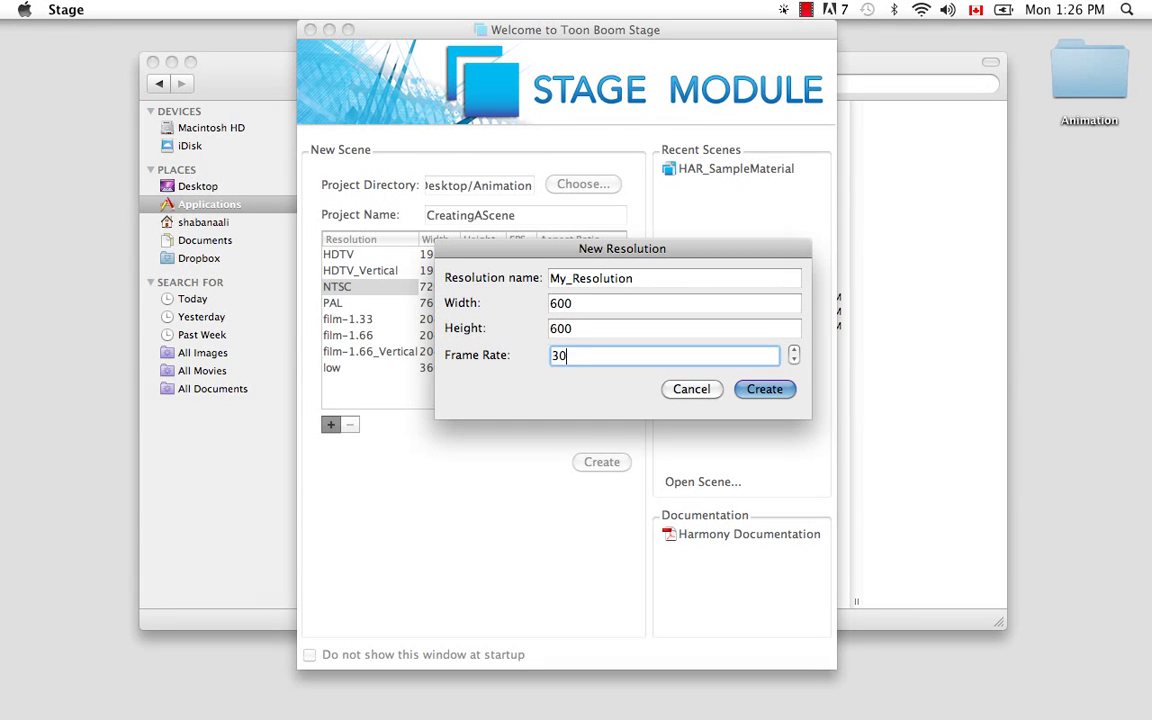
{"action": "left_click", "coordinate": [764, 389]}
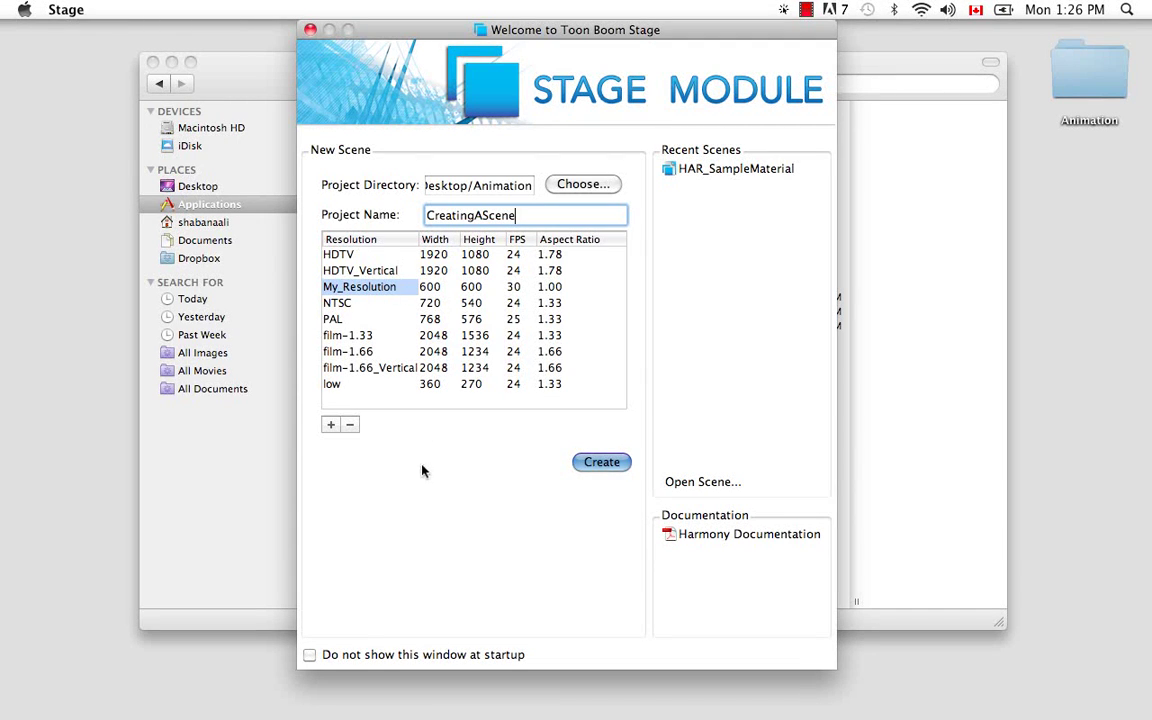
{"action": "left_click", "coordinate": [347, 335]}
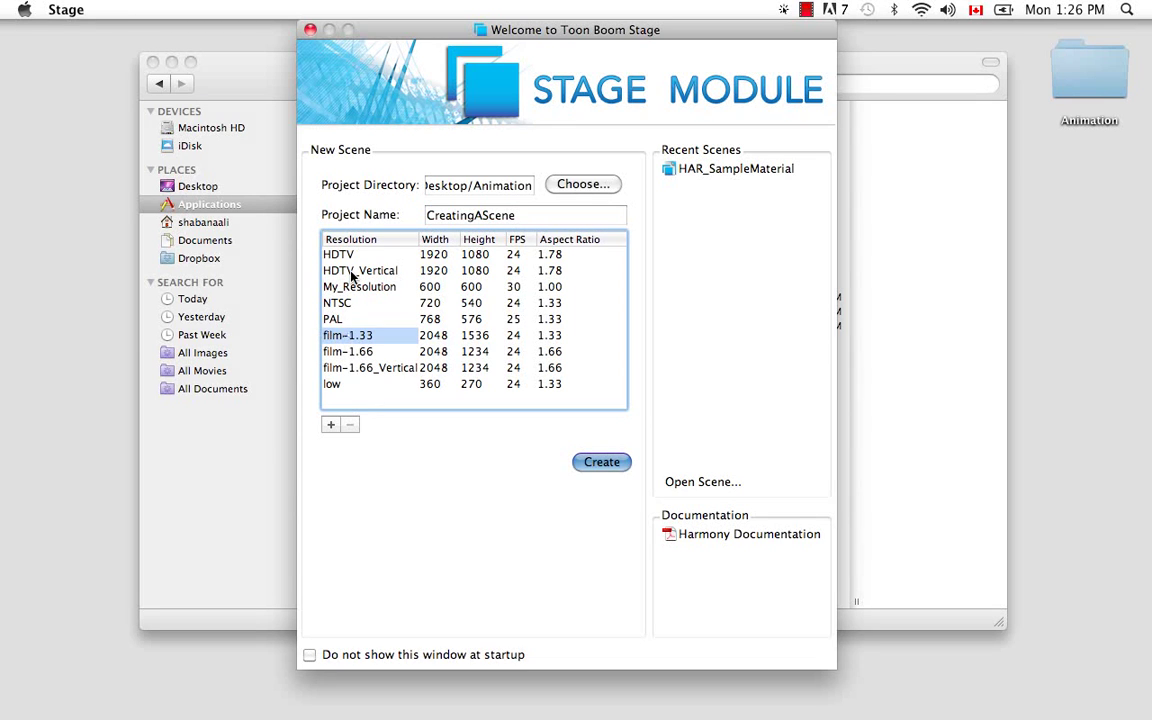
{"action": "left_click", "coordinate": [352, 286]}
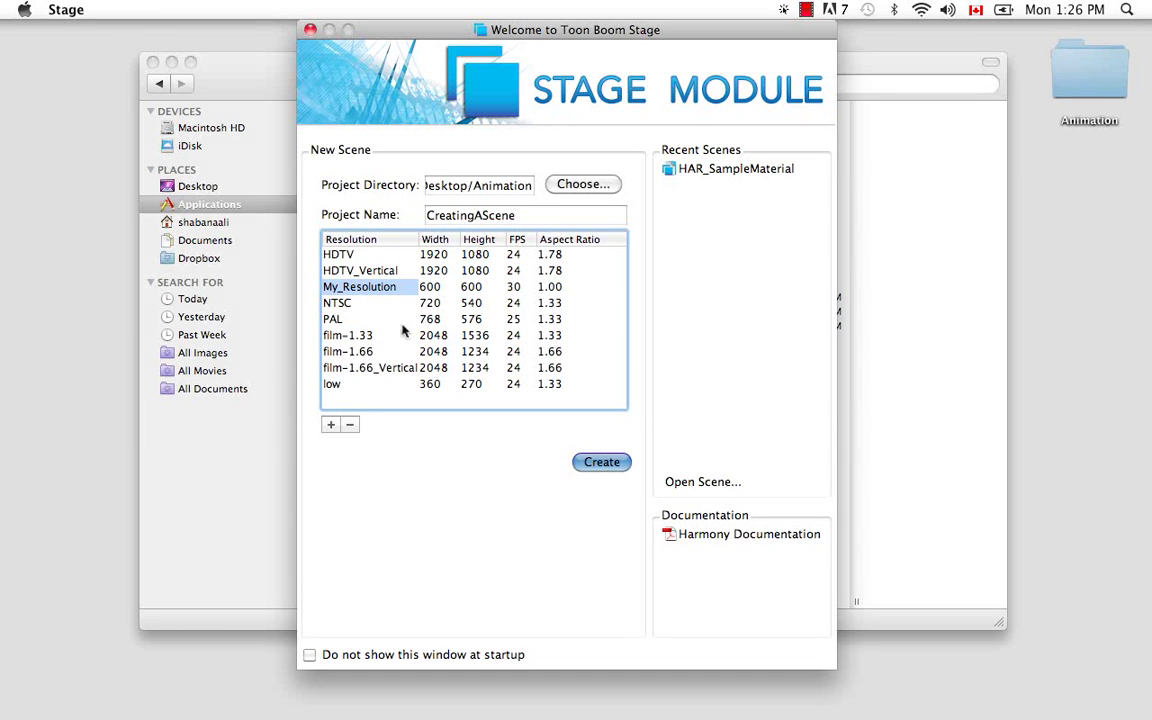
{"action": "left_click", "coordinate": [351, 426]}
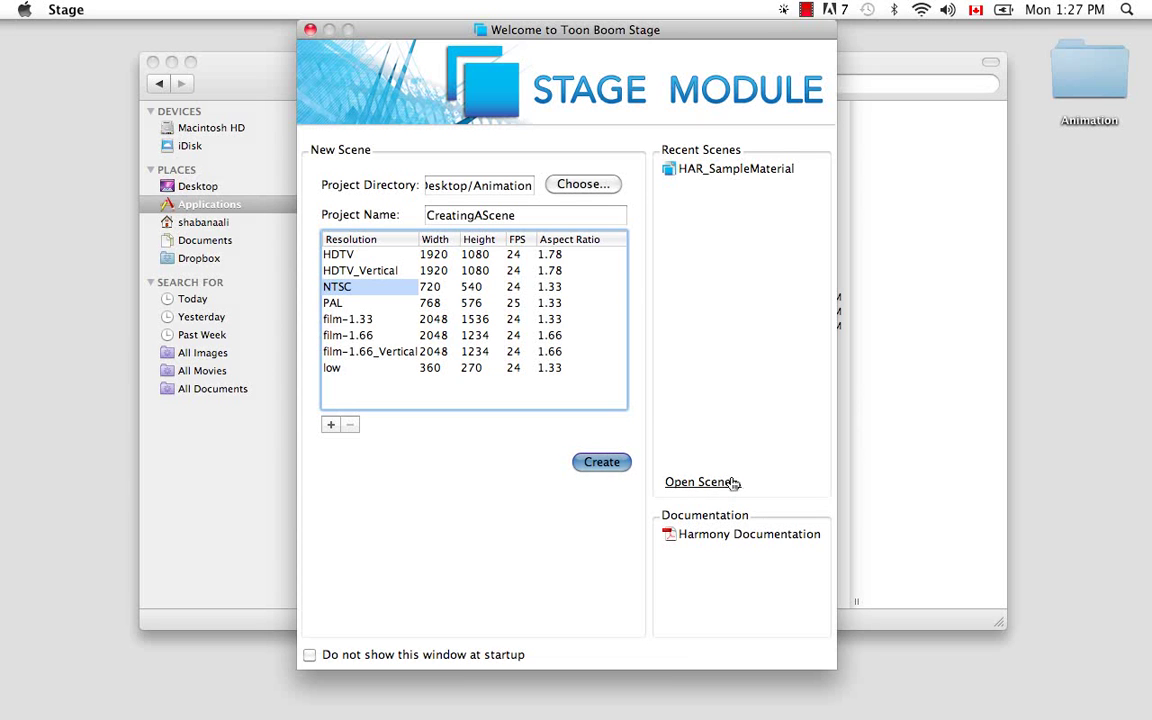
Step: In the Open dialog, navigate the enclosing folders to HAR_Pack05_SampleMaterial
{"action": "left_click", "coordinate": [700, 484]}
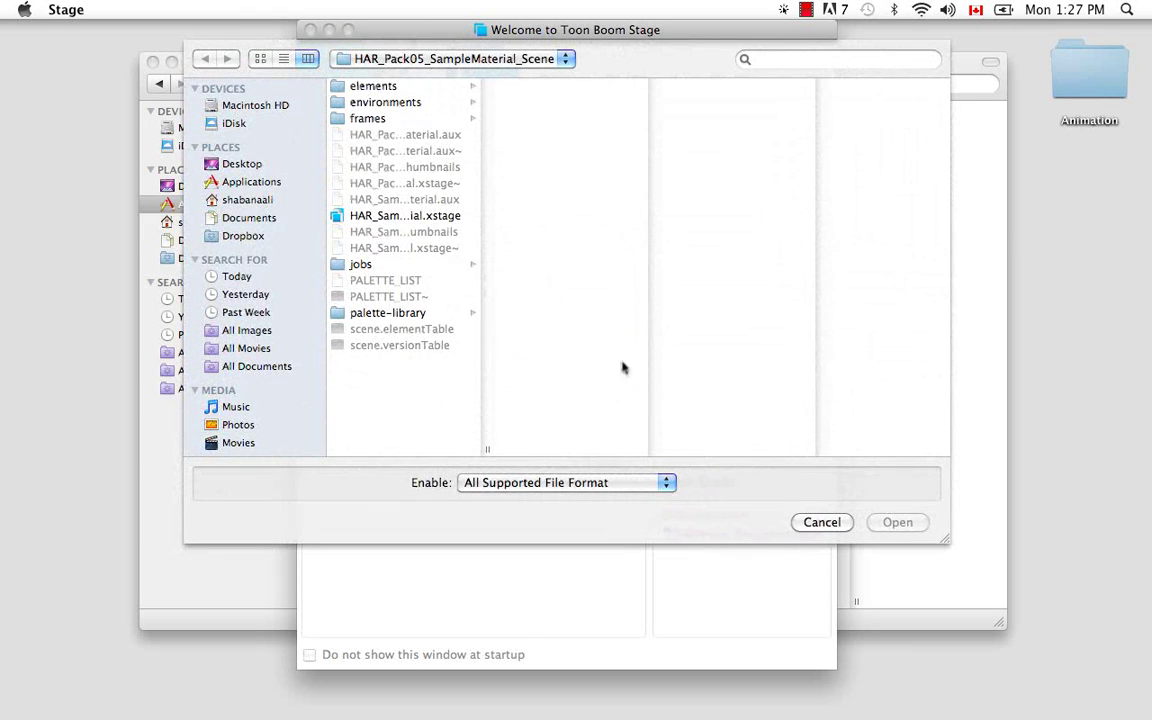
{"action": "left_click", "coordinate": [438, 217]}
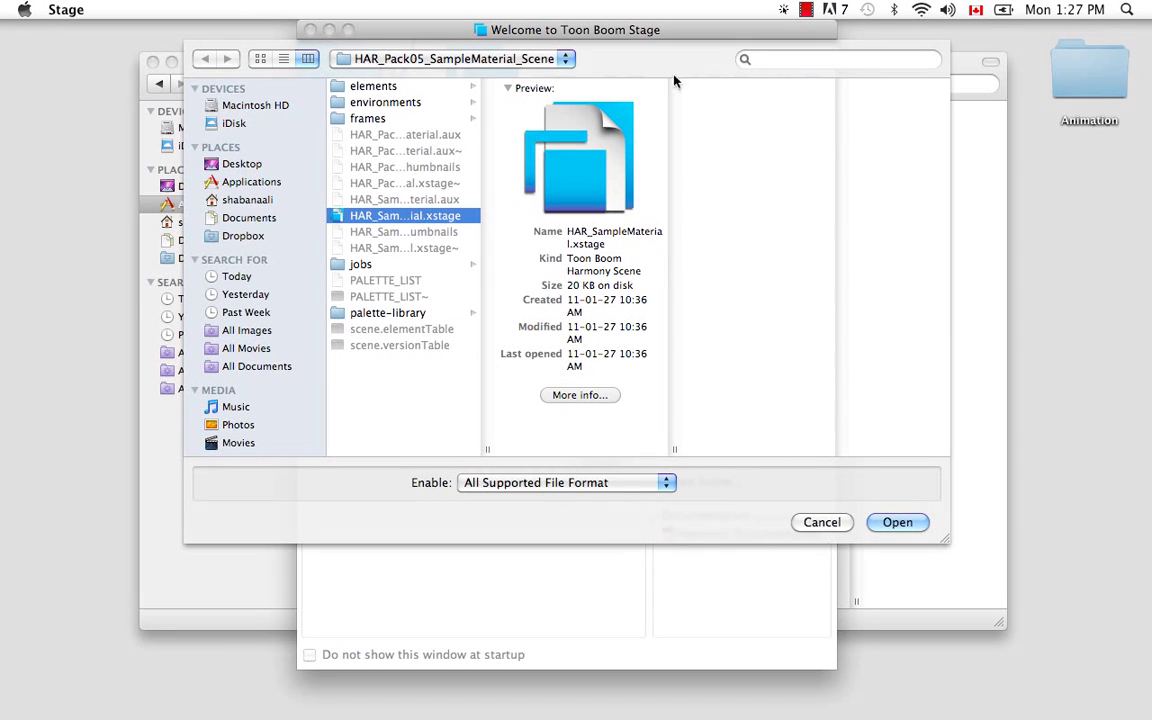
{"action": "left_click", "coordinate": [566, 60]}
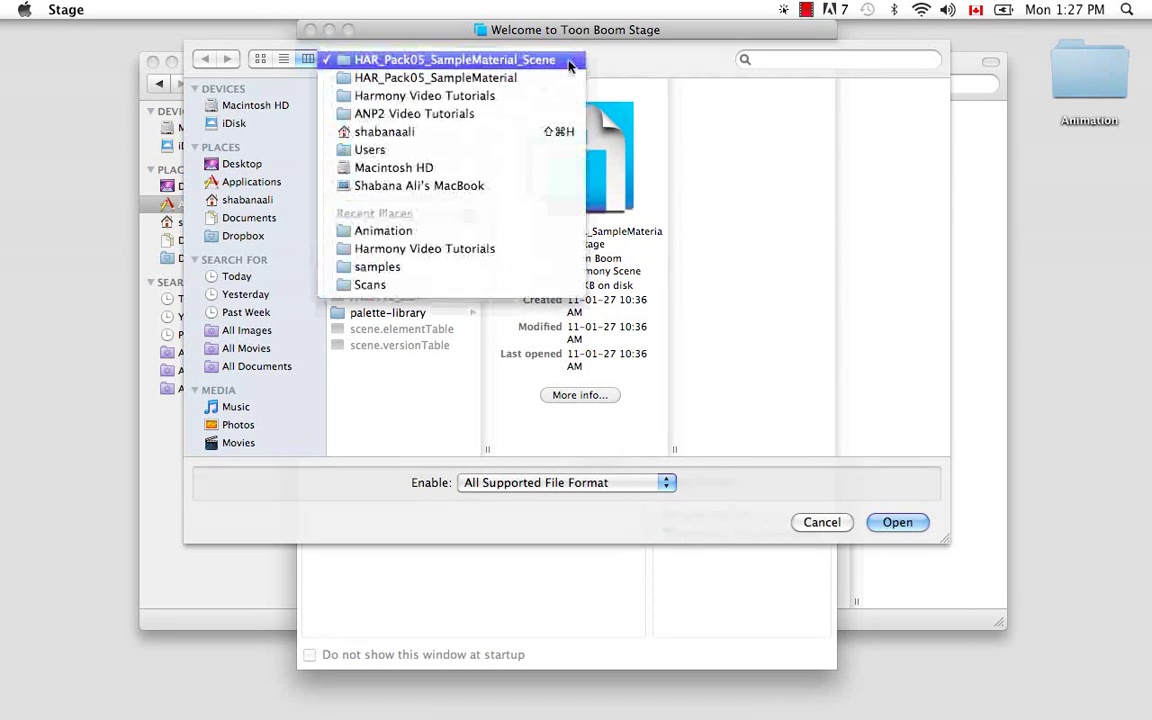
{"action": "left_click", "coordinate": [520, 78]}
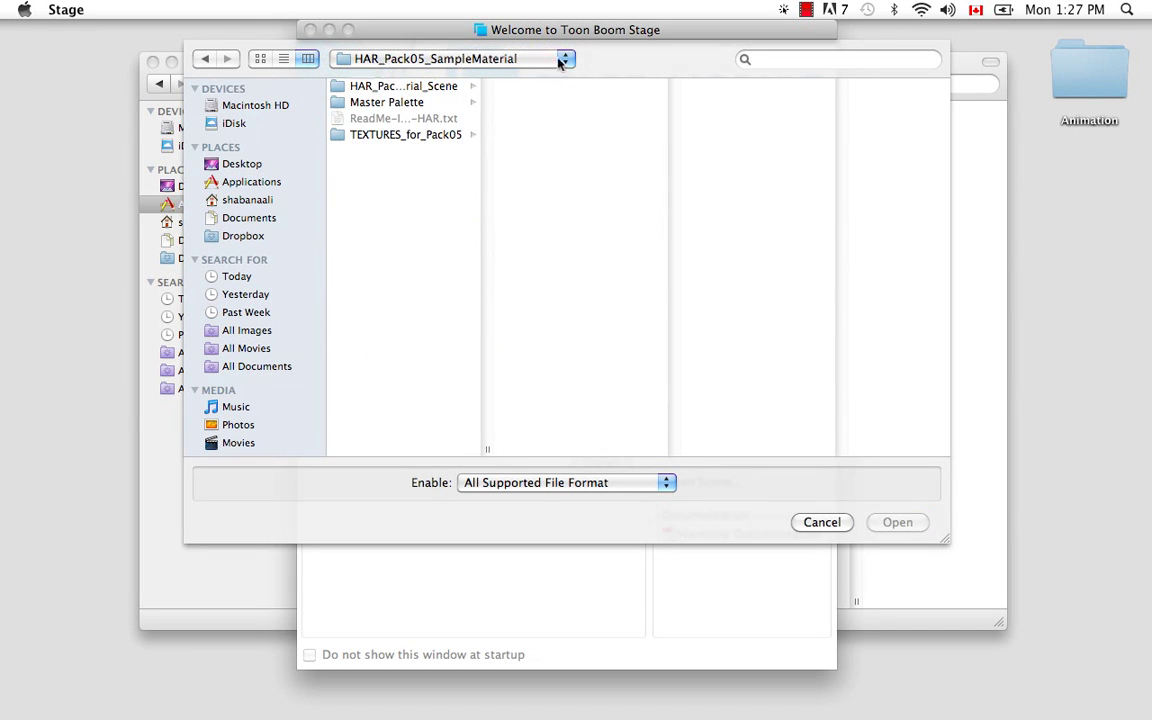
{"action": "left_click", "coordinate": [560, 59]}
{"action": "left_click", "coordinate": [532, 80]}
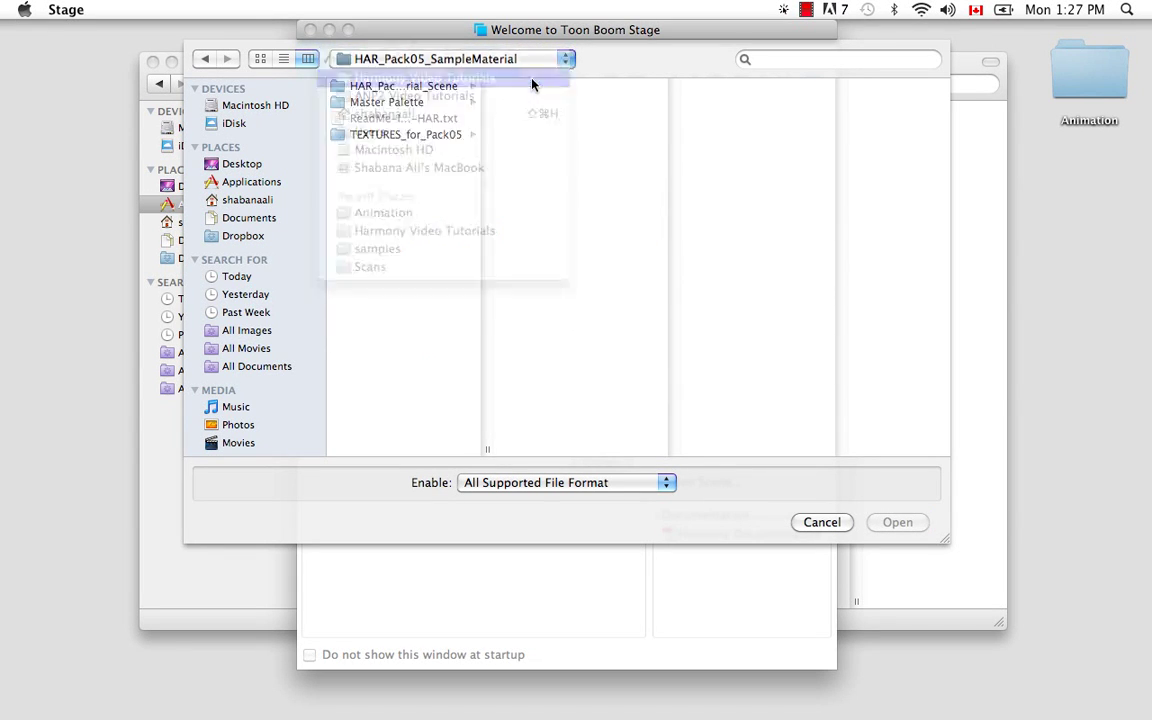
{"action": "left_click", "coordinate": [478, 86]}
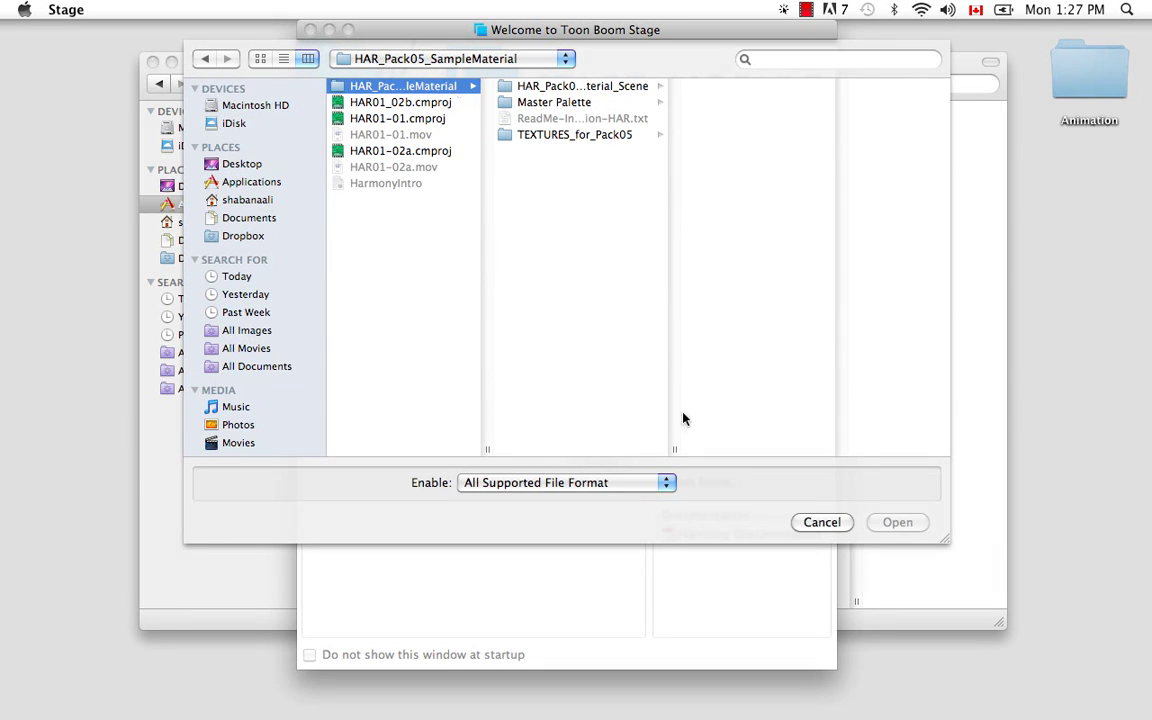
Step: Open HAR_Pack05_SampleMaterial_Scene and select HAR_SampleMaterial.xstage to preview its details
{"action": "left_click_drag", "start_coordinate": [675, 455], "coordinate": [776, 440]}
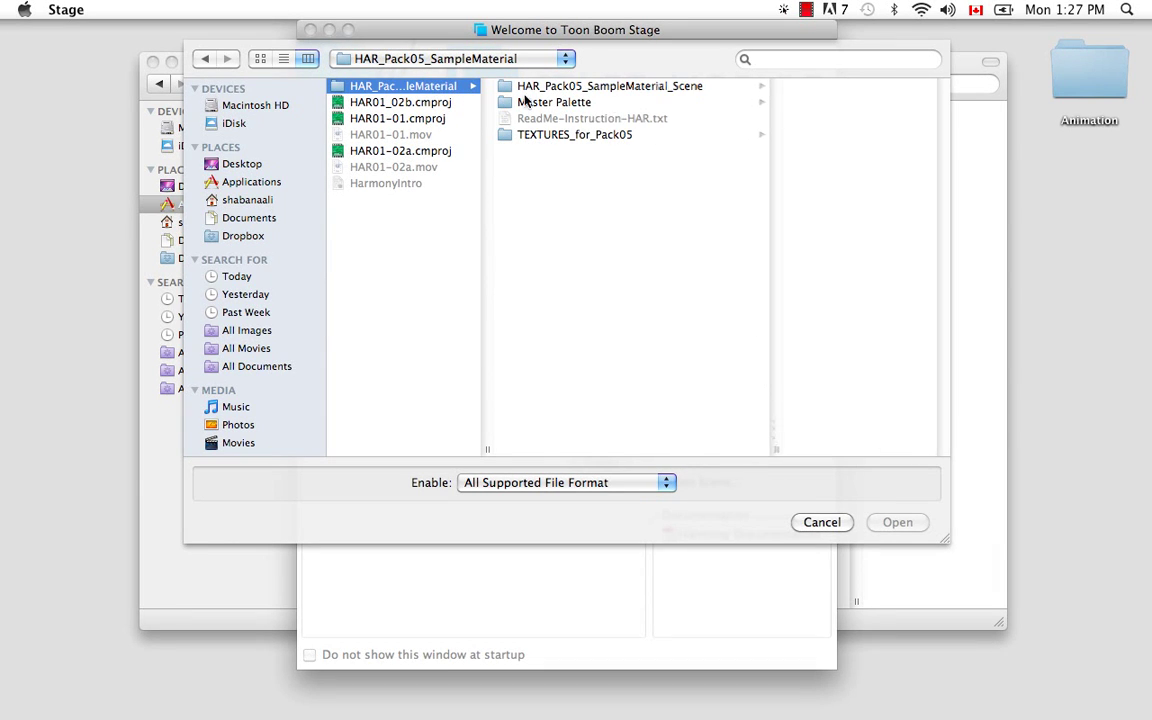
{"action": "left_click", "coordinate": [697, 90]}
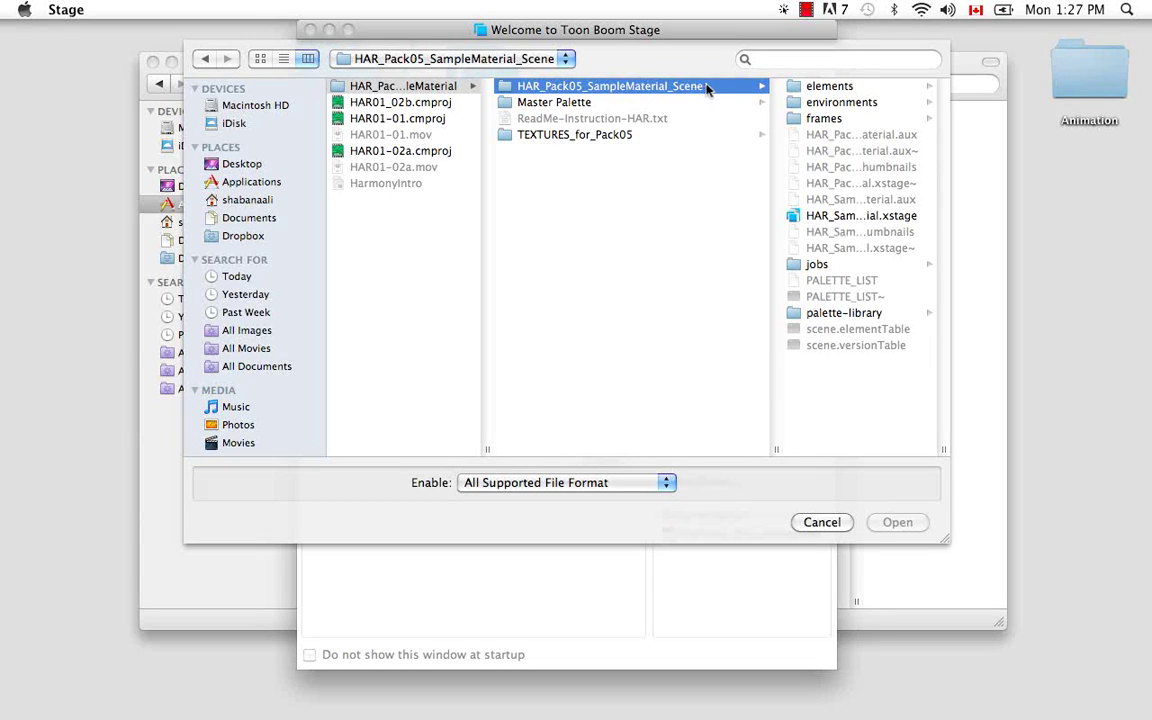
{"action": "left_click", "coordinate": [712, 67]}
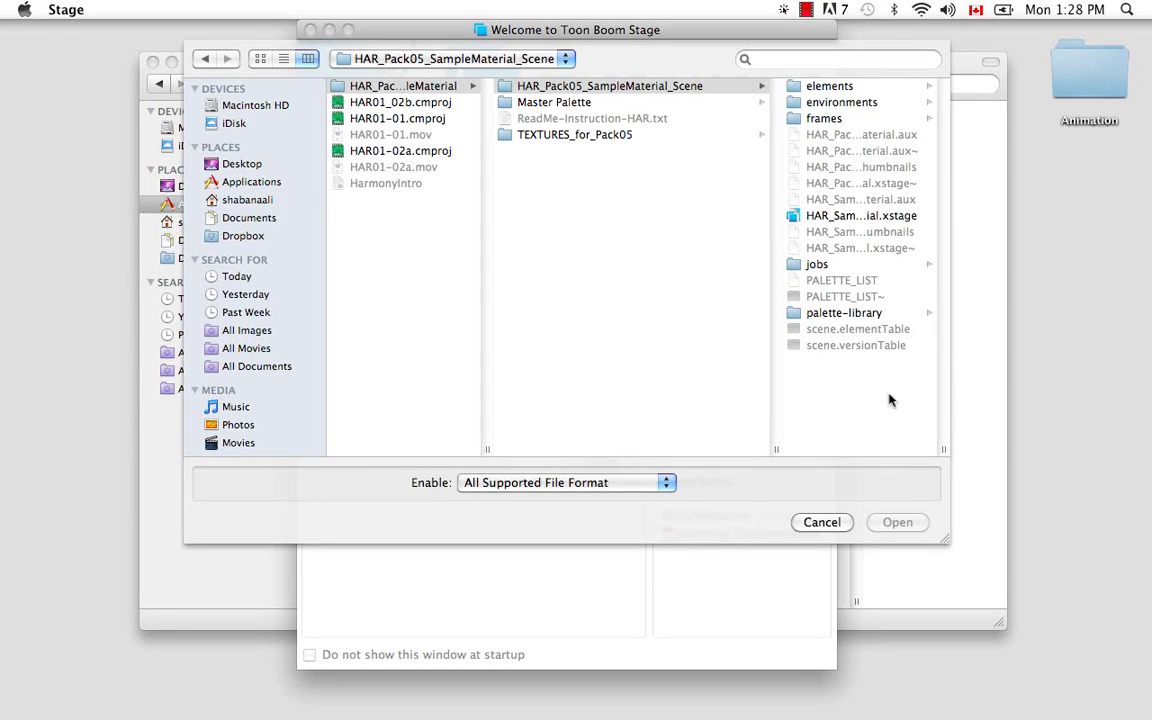
{"action": "left_click", "coordinate": [797, 217]}
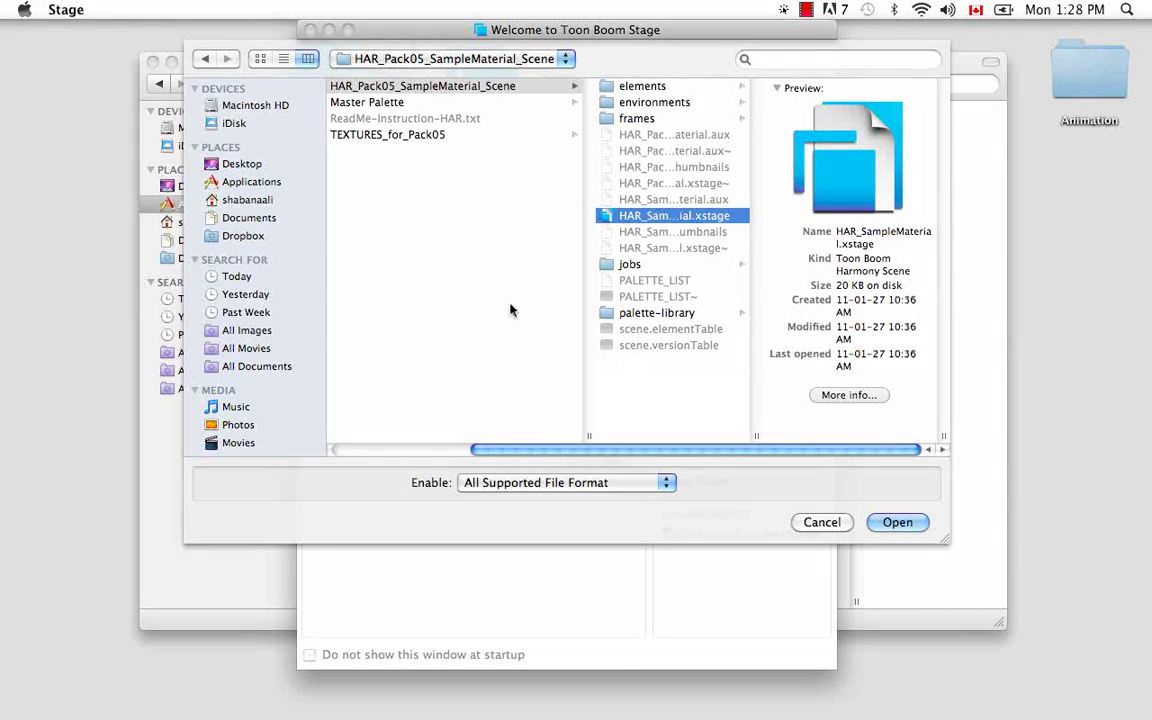
Step: Cancel the Open dialog to return to the Welcome window
{"action": "left_click", "coordinate": [823, 523]}
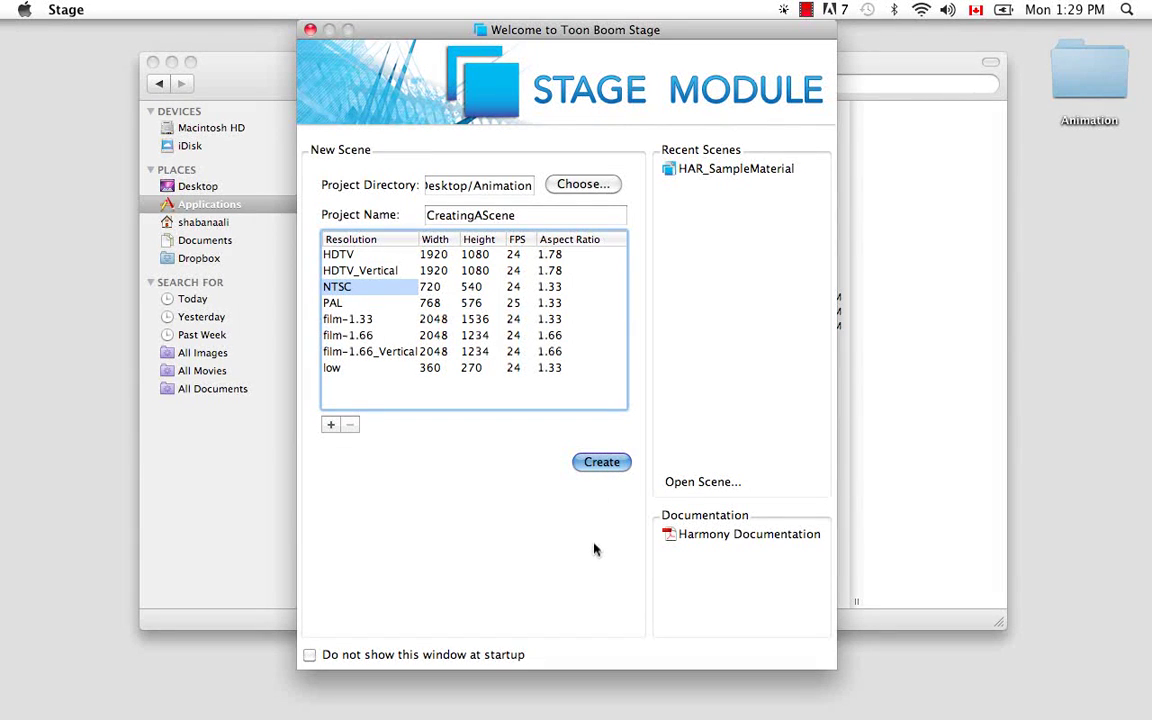
Step: Create the CreatingAScene scene, then look through the Drawing and File menus
{"action": "key", "text": "Return"}
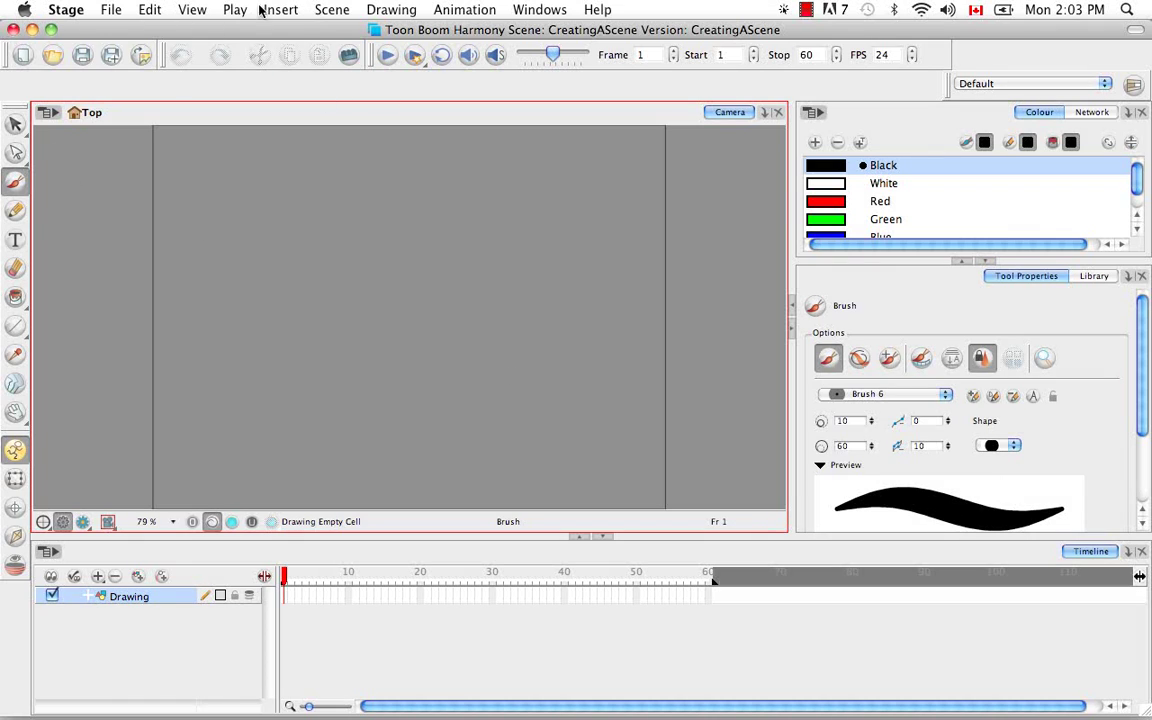
{"action": "left_click", "coordinate": [385, 10]}
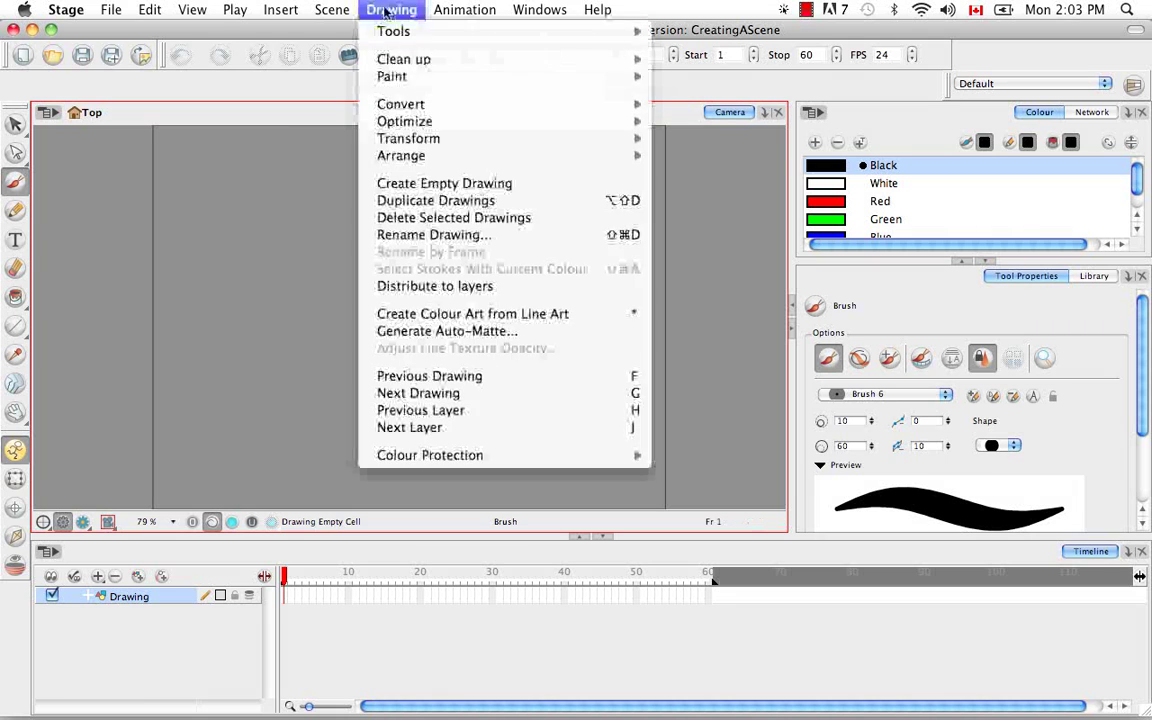
{"action": "mouse_move", "coordinate": [424, 34]}
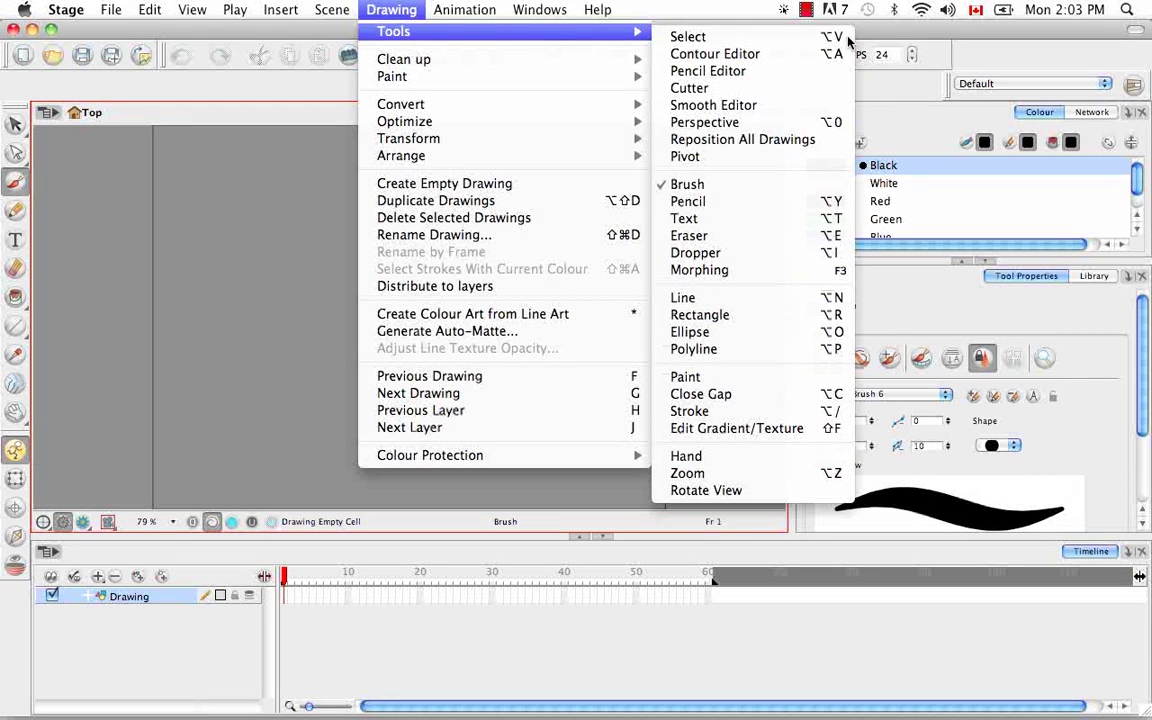
{"action": "key", "text": "Escape"}
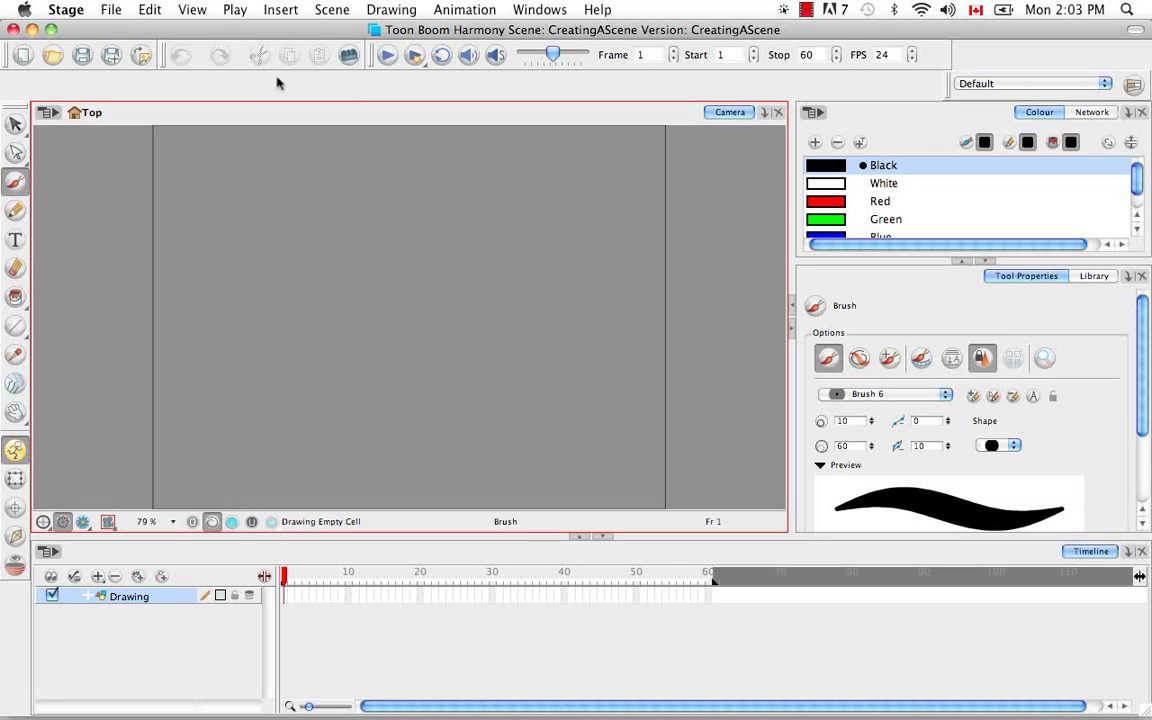
{"action": "left_click", "coordinate": [113, 12]}
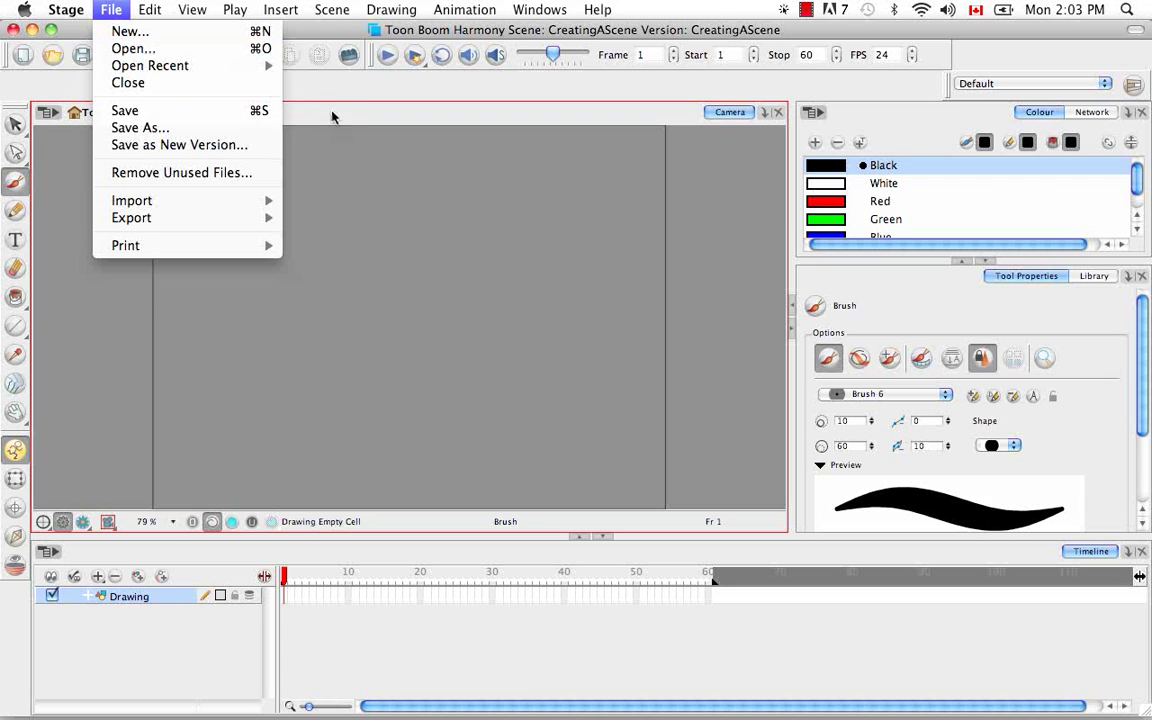
Step: Dismiss the File menu and bring up New Scene from the File toolbar
{"action": "left_click", "coordinate": [306, 82]}
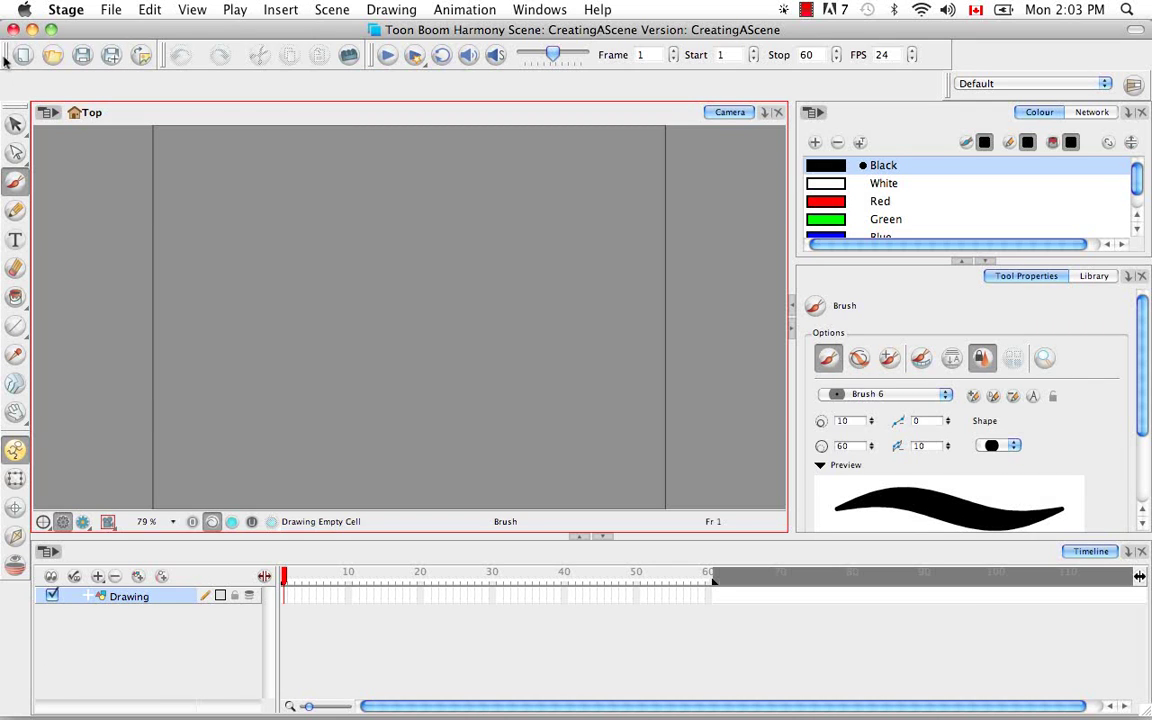
{"action": "mouse_move", "coordinate": [7, 58]}
{"action": "left_mouse_down"}
{"action": "mouse_move", "coordinate": [118, 189]}
{"action": "mouse_move", "coordinate": [141, 252]}
{"action": "mouse_move", "coordinate": [159, 240]}
{"action": "mouse_move", "coordinate": [104, 214]}
{"action": "mouse_move", "coordinate": [44, 75]}
{"action": "mouse_move", "coordinate": [5, 62]}
{"action": "left_mouse_up"}
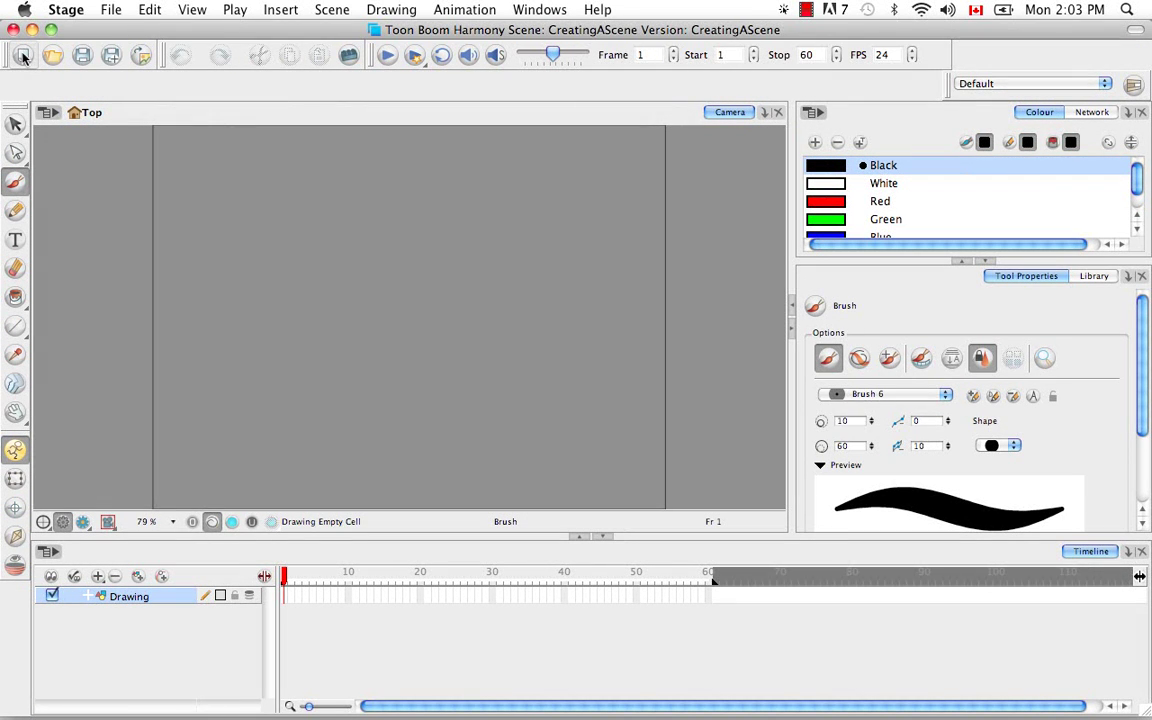
{"action": "left_click", "coordinate": [22, 56]}
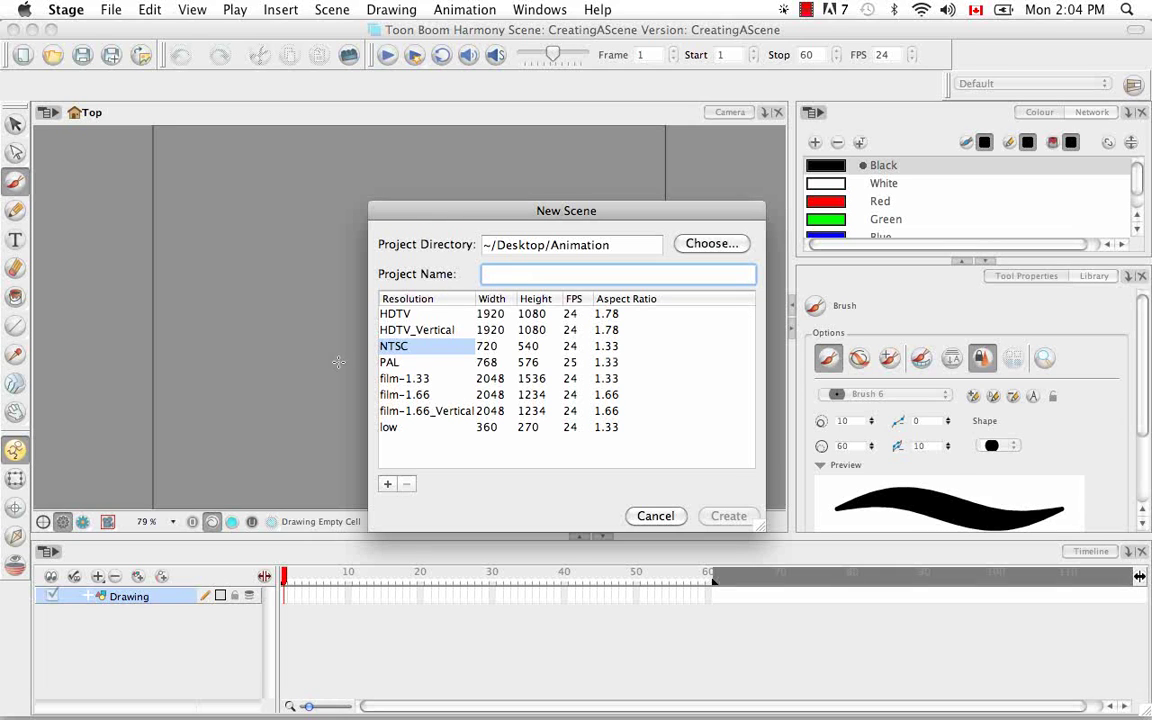
Step: Cancel New Scene, then begin opening HAR_SampleMaterial.xstage without saving, and back out
{"action": "left_click", "coordinate": [660, 518]}
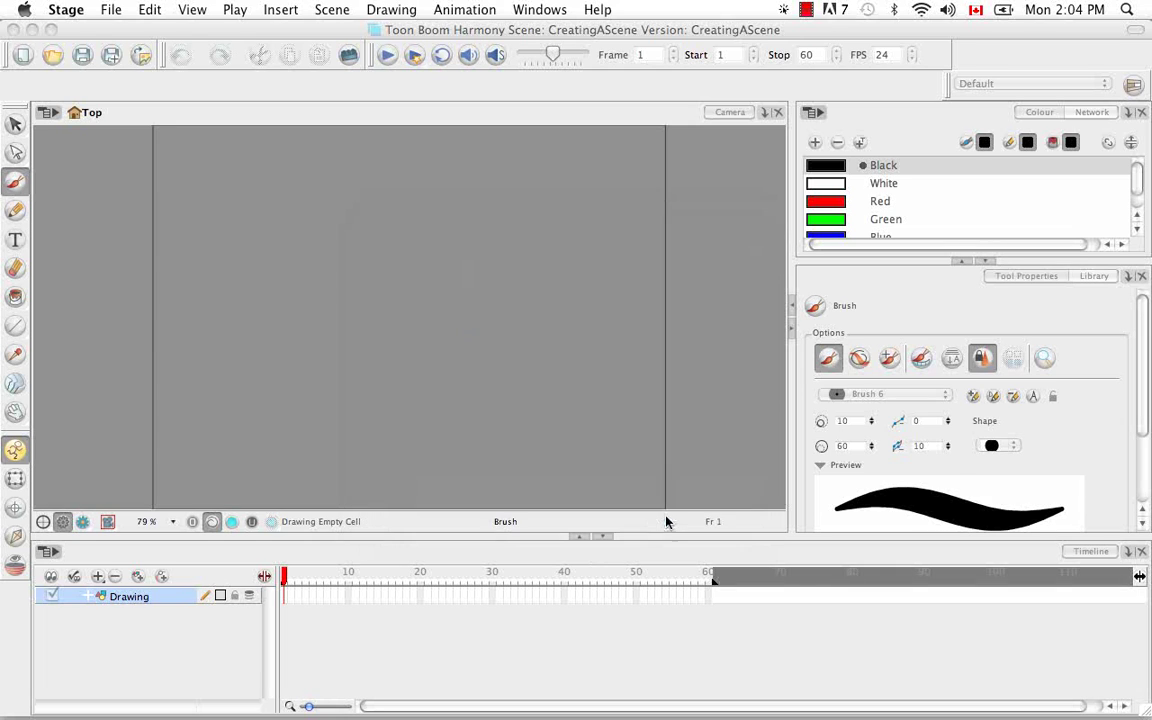
{"action": "left_click", "coordinate": [54, 56]}
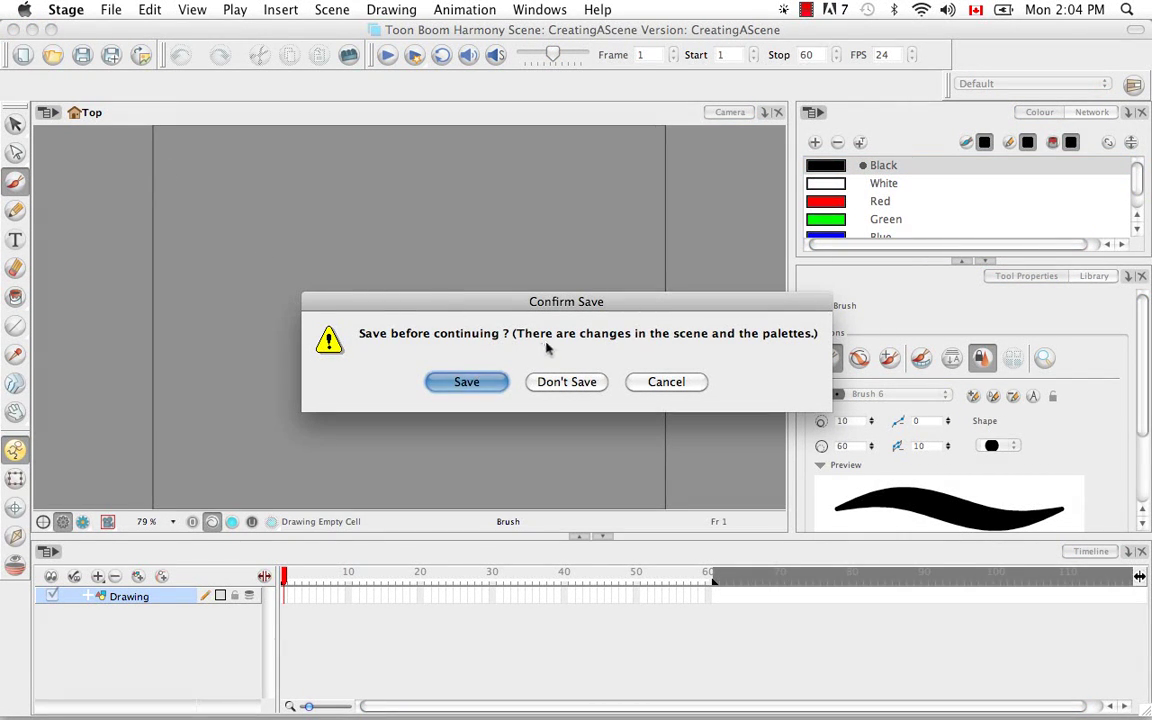
{"action": "left_click", "coordinate": [586, 381]}
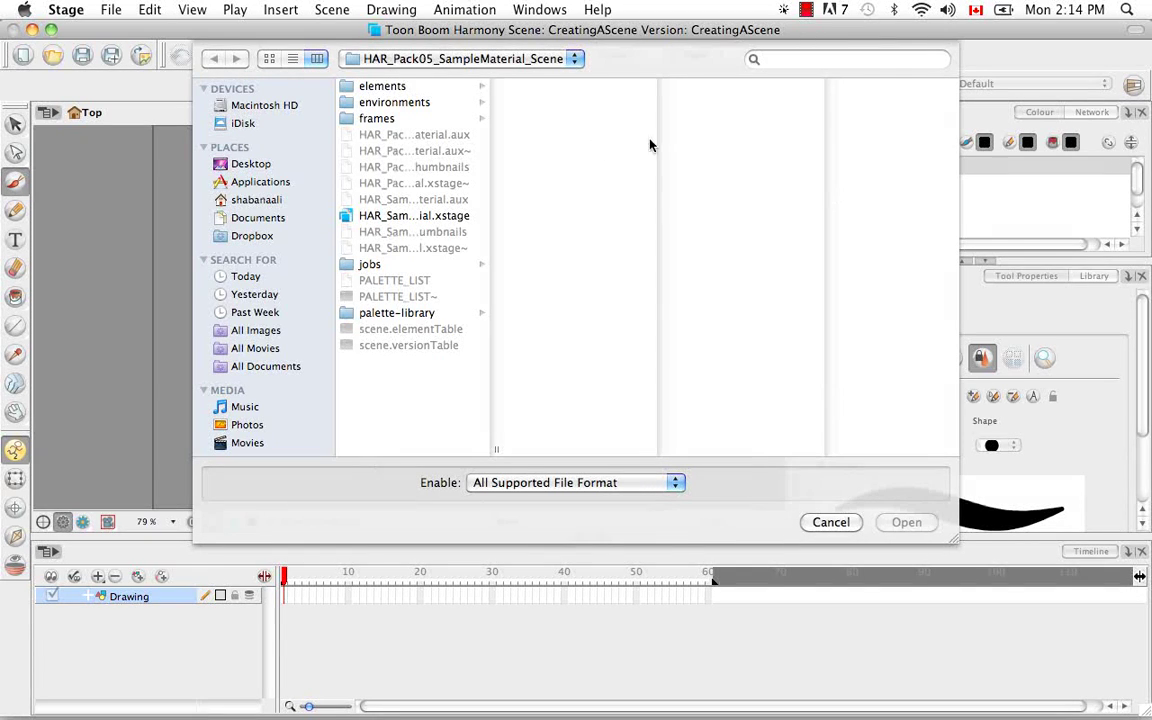
{"action": "left_click", "coordinate": [466, 215]}
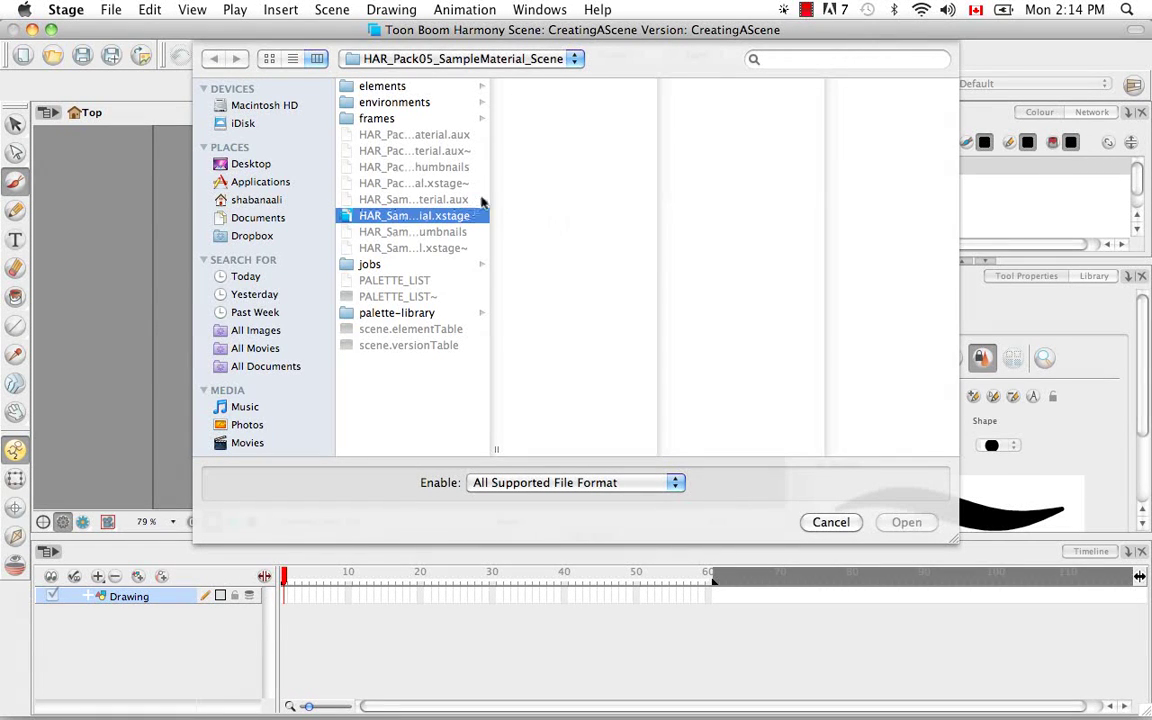
{"action": "left_click", "coordinate": [830, 522]}
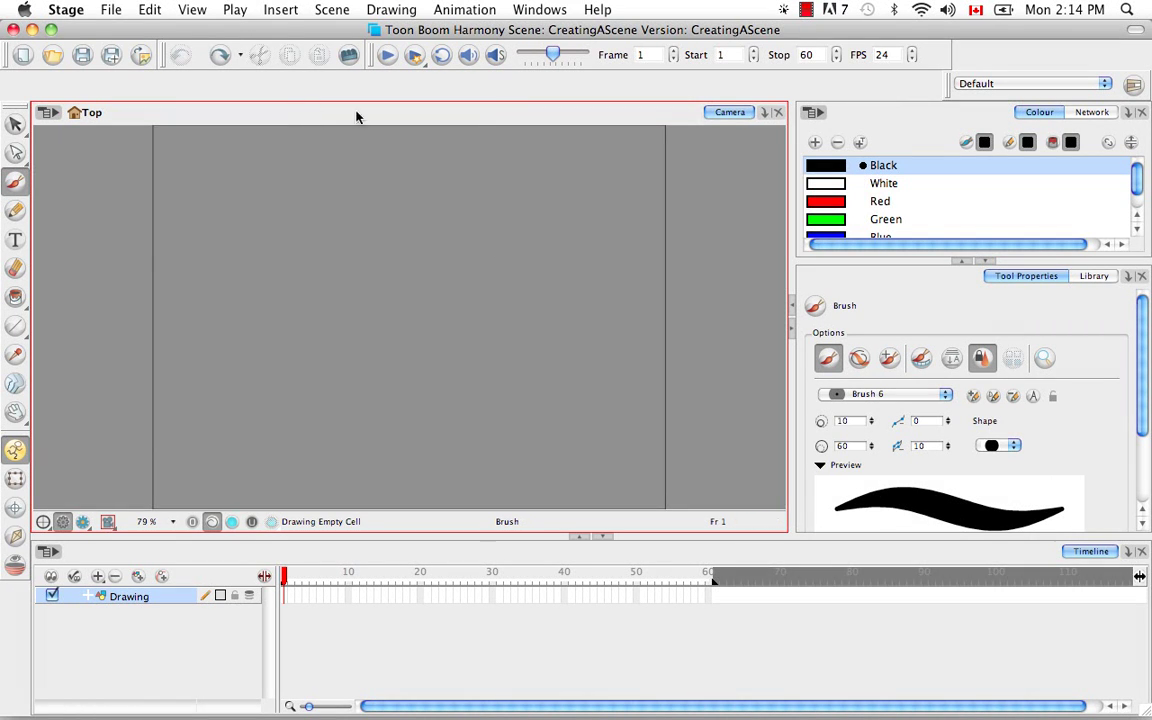
Step: Look through the menus, then open the Harmony help documentation via Help > Help...
{"action": "left_click", "coordinate": [112, 10]}
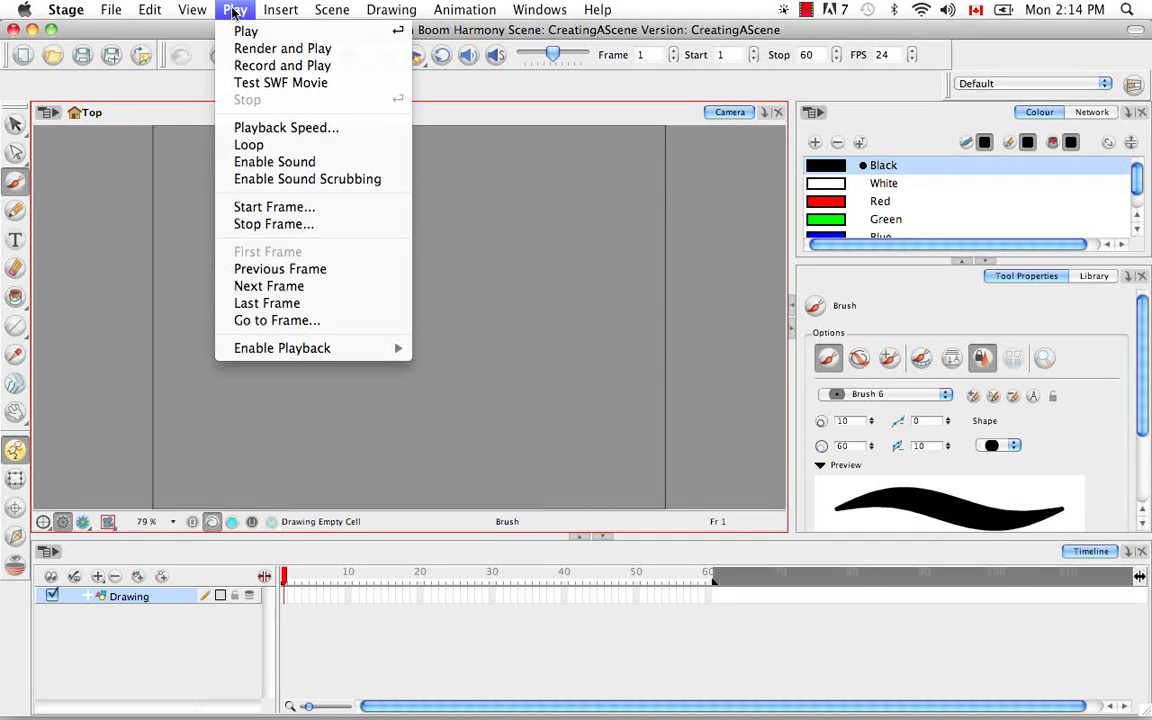
{"action": "left_click", "coordinate": [160, 92]}
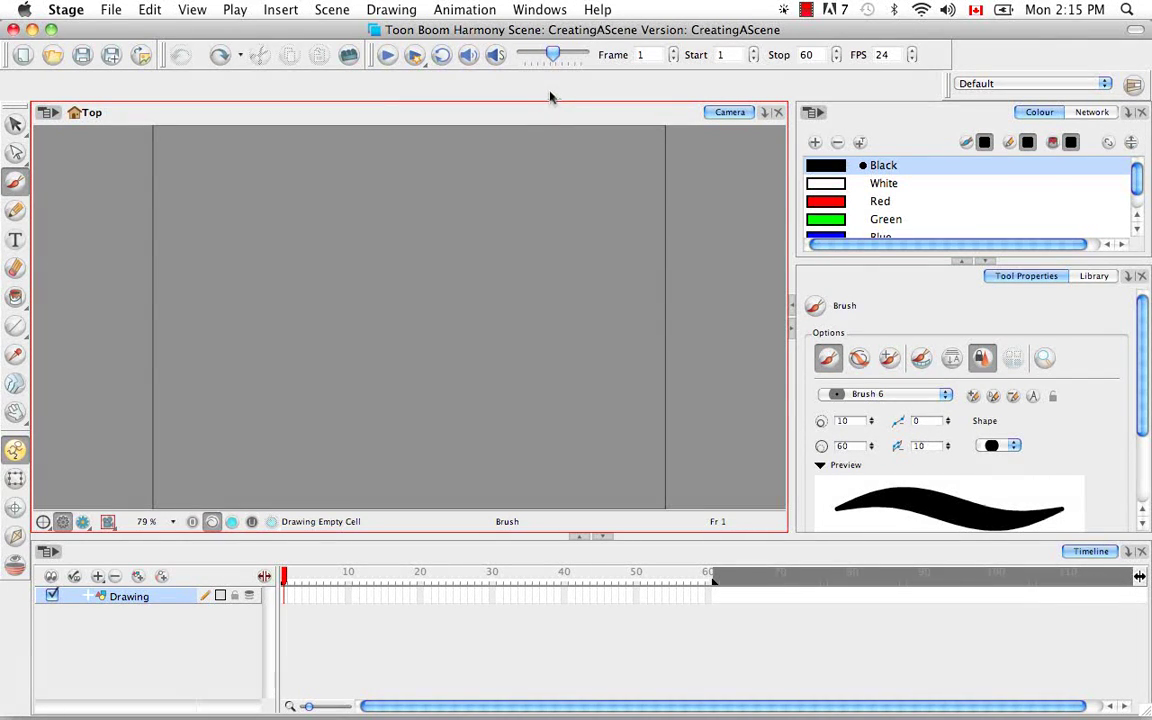
{"action": "left_click", "coordinate": [598, 10]}
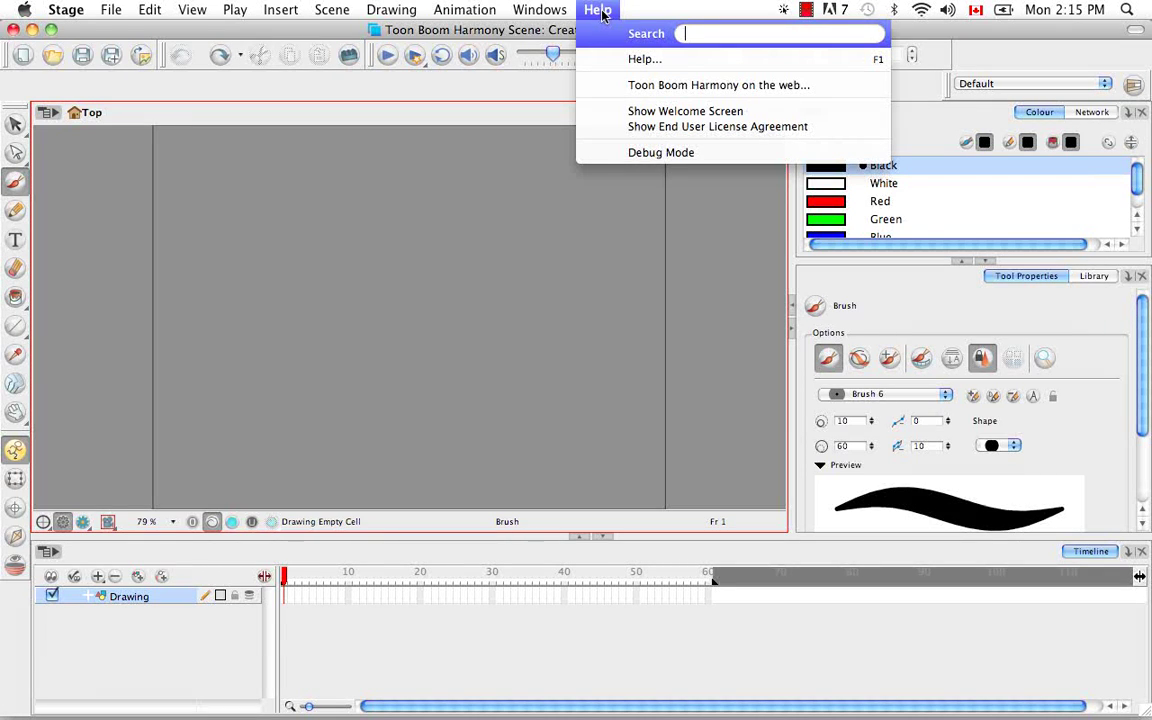
{"action": "left_click", "coordinate": [595, 60]}
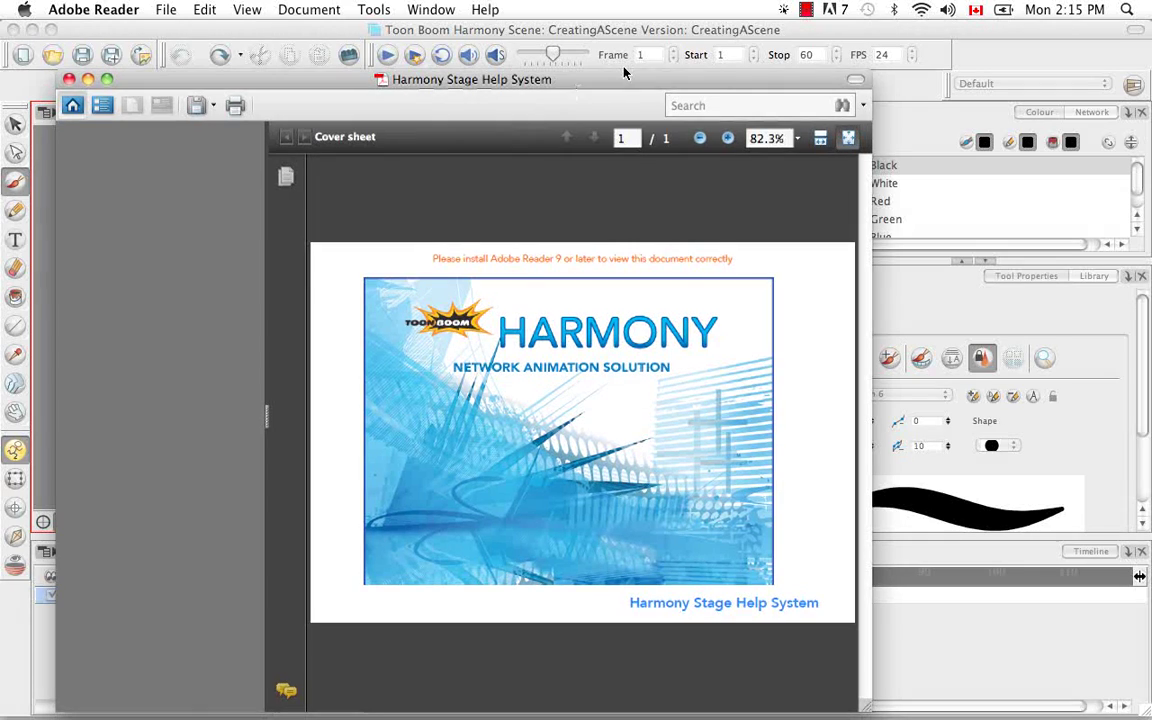
Step: Move the Harmony Stage Help System window to the top of the screen and enlarge it
{"action": "left_click_drag", "start_coordinate": [624, 72], "coordinate": [644, 17]}
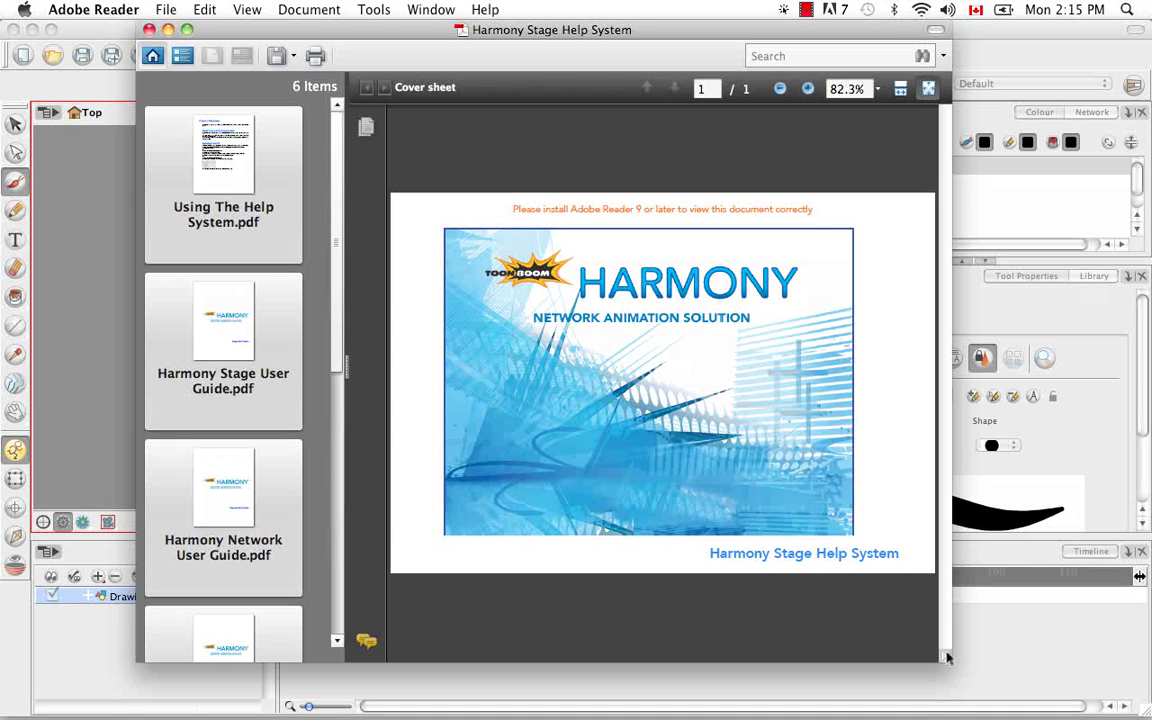
{"action": "left_click_drag", "start_coordinate": [947, 657], "coordinate": [968, 703]}
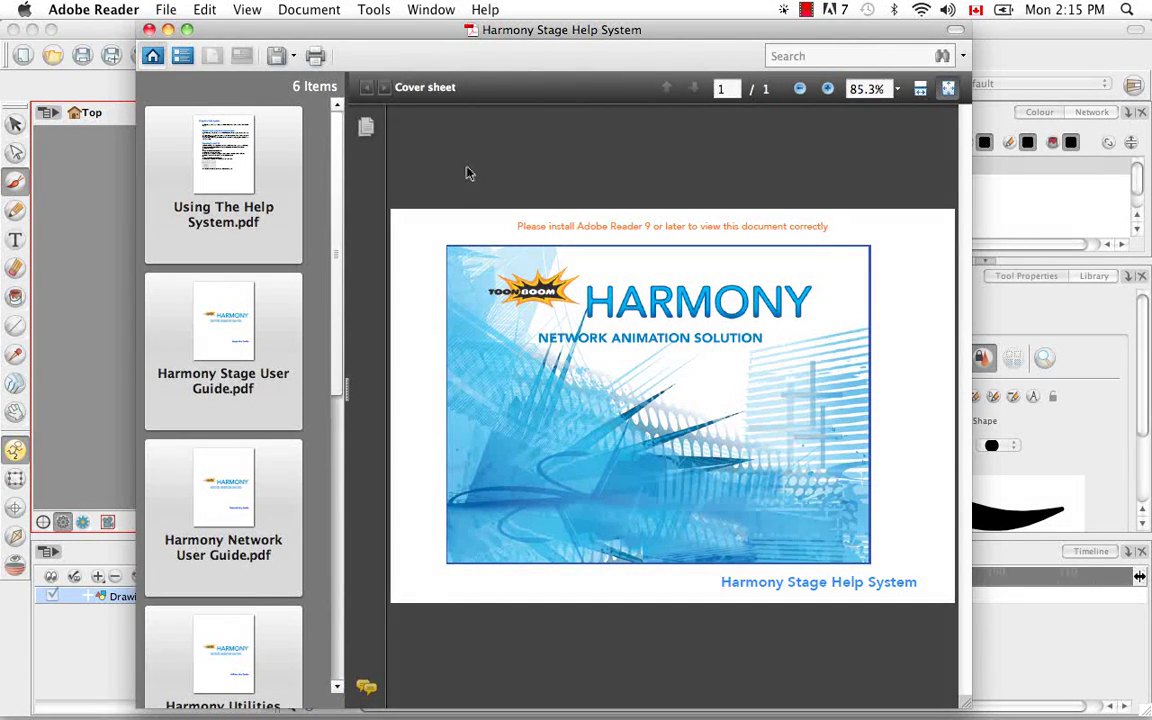
Step: Preview the portfolio's PDFs, settle on the Harmony Stage User Guide, and maximise the window
{"action": "left_click", "coordinate": [258, 198]}
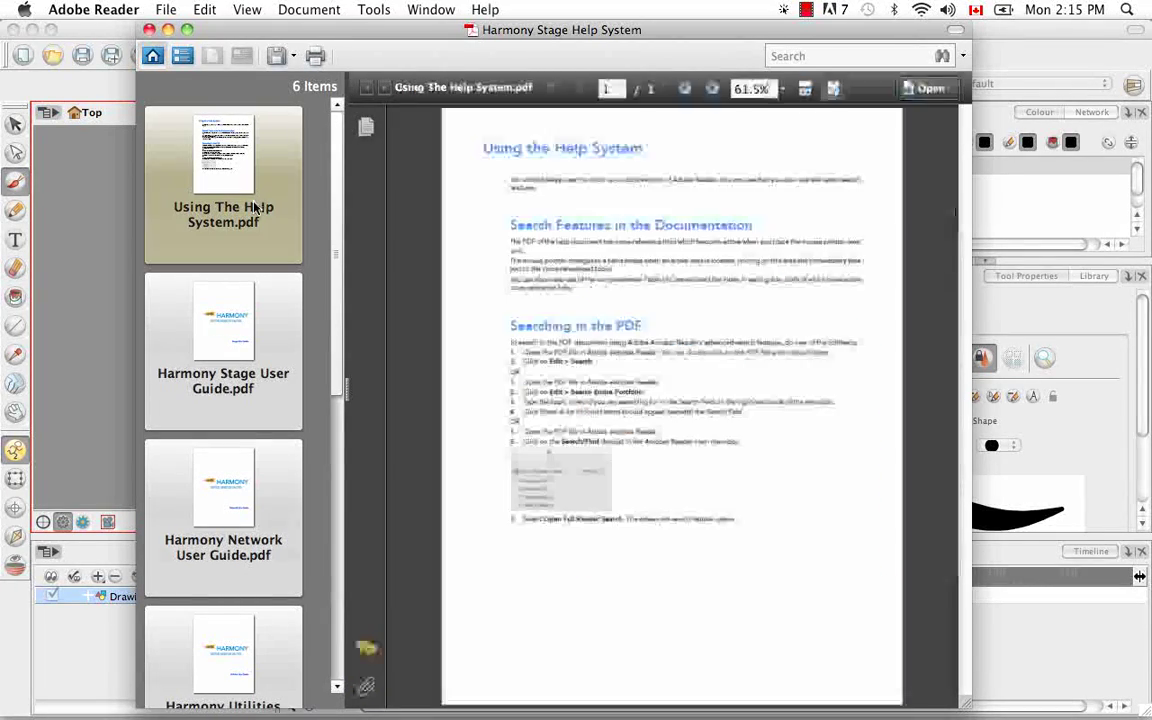
{"action": "left_click", "coordinate": [256, 340]}
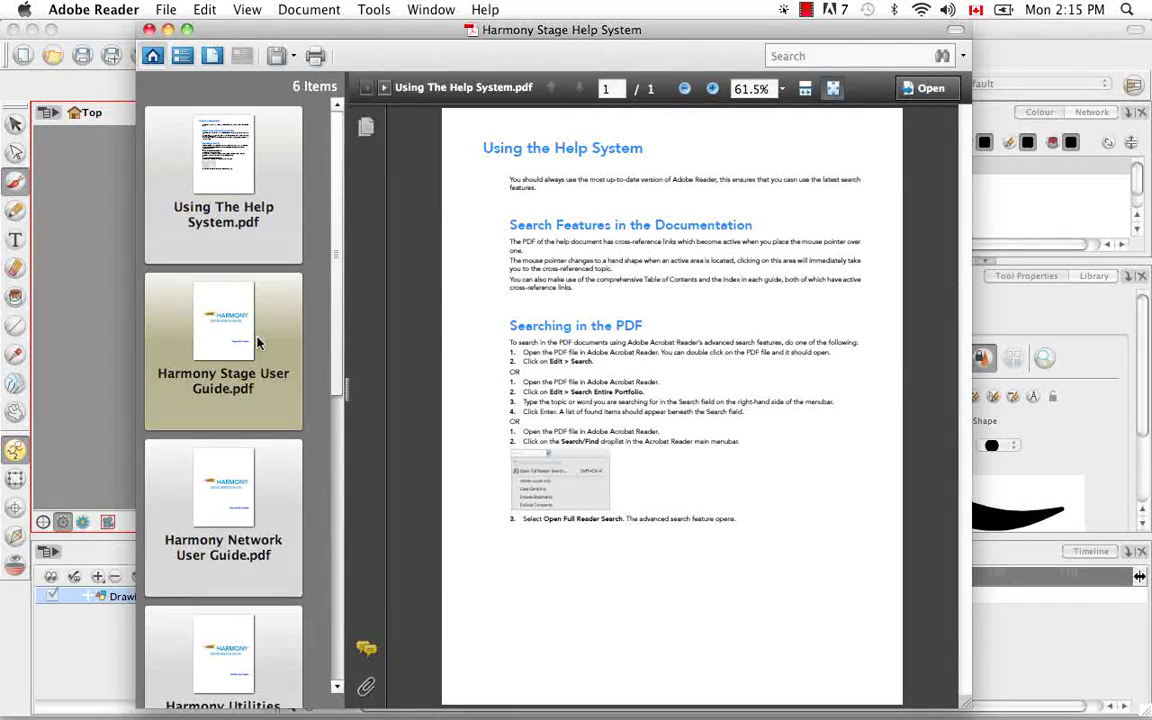
{"action": "left_click", "coordinate": [225, 482]}
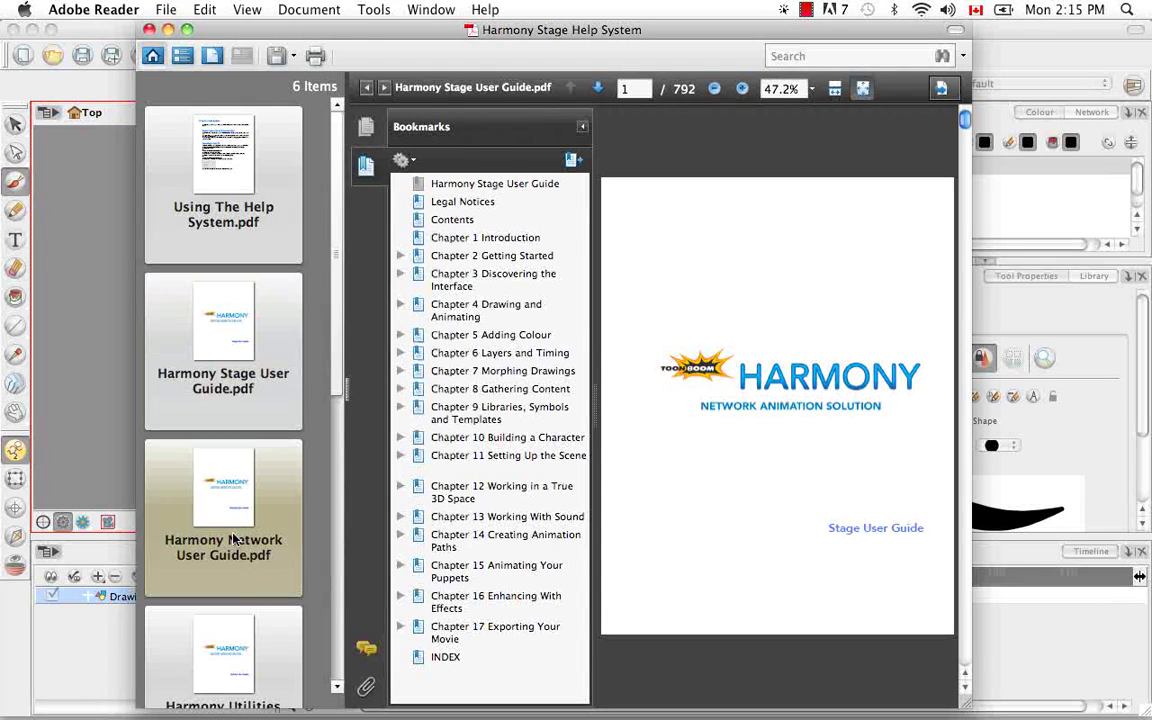
{"action": "left_click_drag", "start_coordinate": [334, 378], "coordinate": [340, 432]}
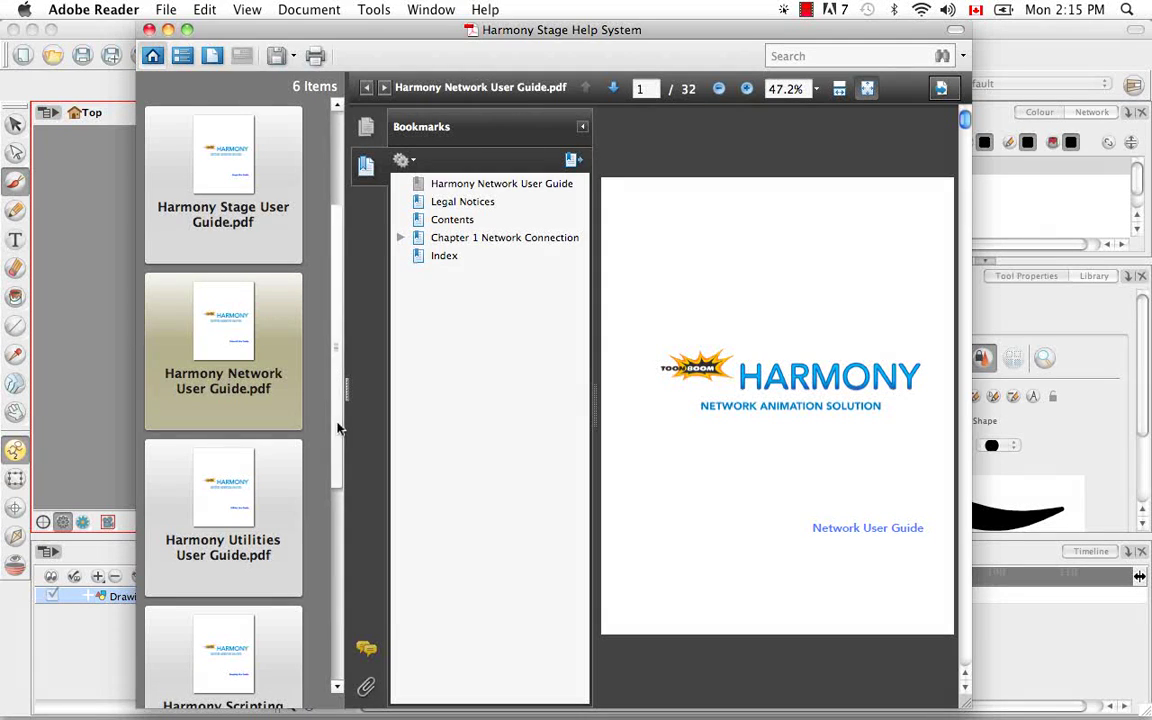
{"action": "left_click", "coordinate": [278, 257]}
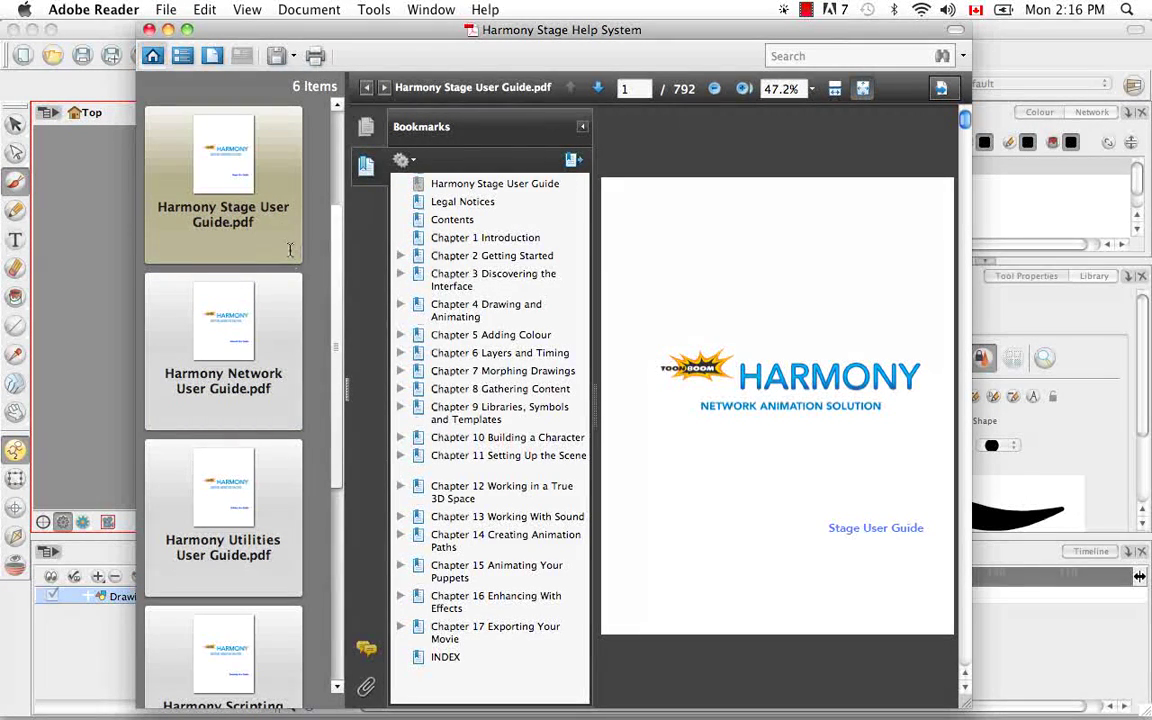
{"action": "left_click", "coordinate": [185, 30]}
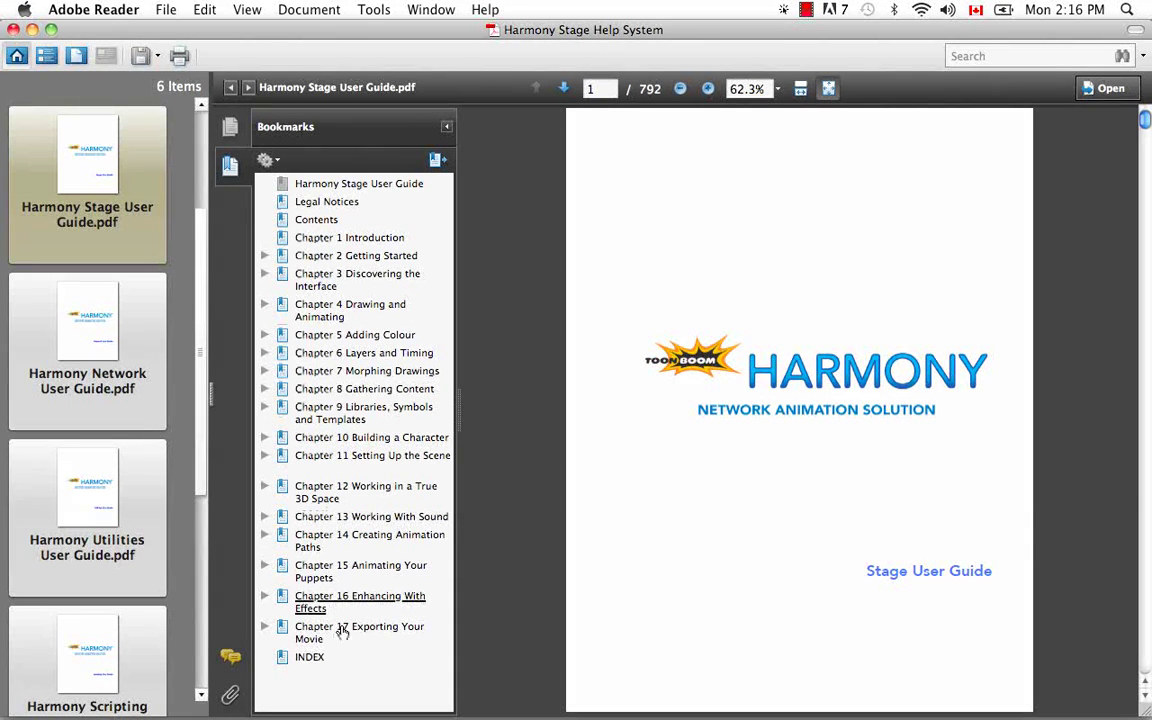
Step: Go to Chapter 9's 'What is a Library?' section via the Understanding the Library Concept bookmarks
{"action": "left_click", "coordinate": [346, 418]}
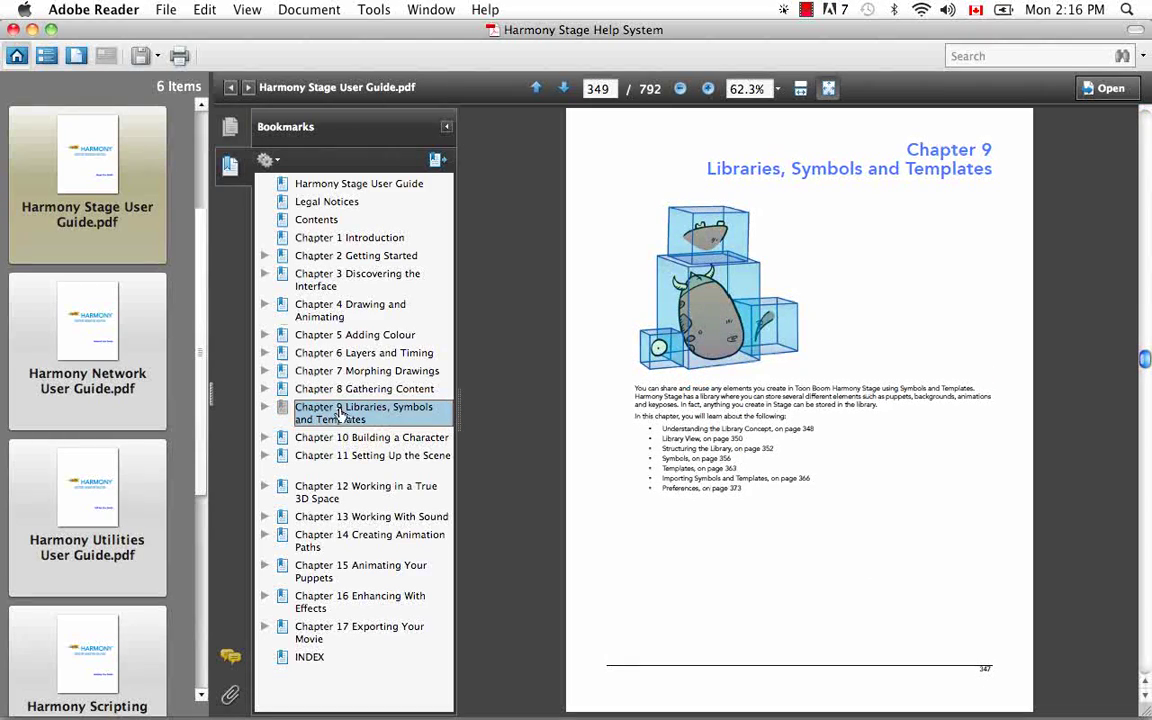
{"action": "left_click", "coordinate": [265, 407]}
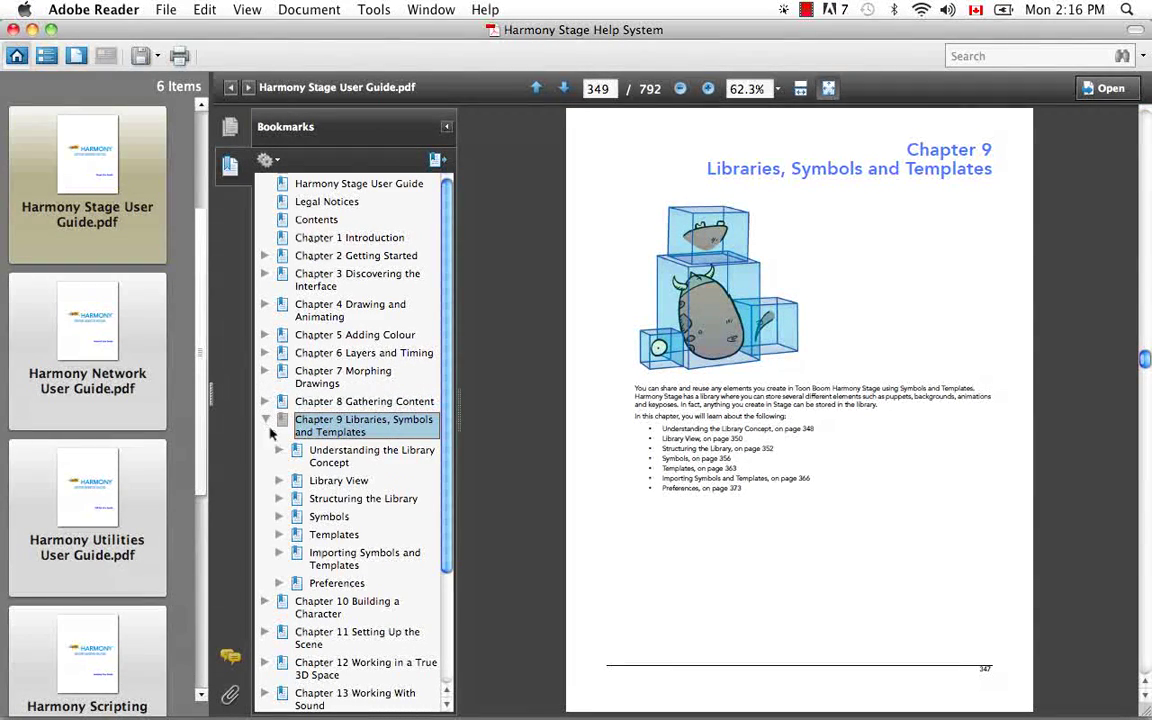
{"action": "left_click", "coordinate": [280, 450]}
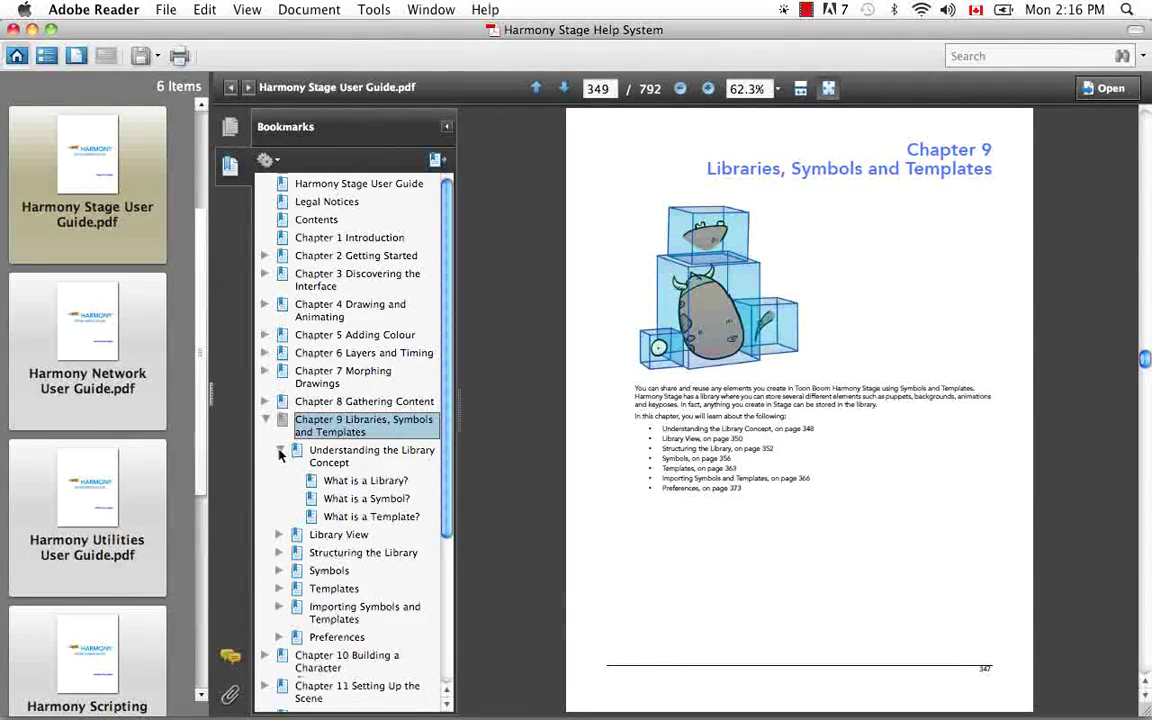
{"action": "left_click", "coordinate": [337, 486]}
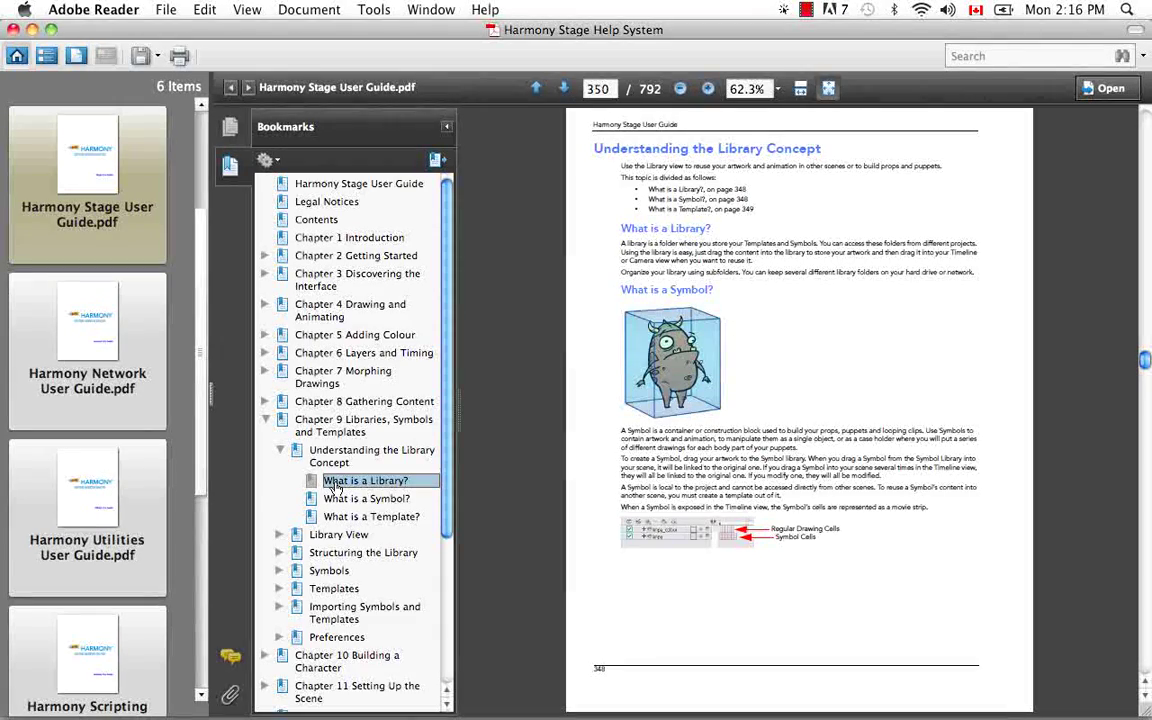
Step: Search the guide for 'texture' and view the Line Texture and Add Texture hits
{"action": "left_click", "coordinate": [972, 56]}
{"action": "type", "text": "t"}
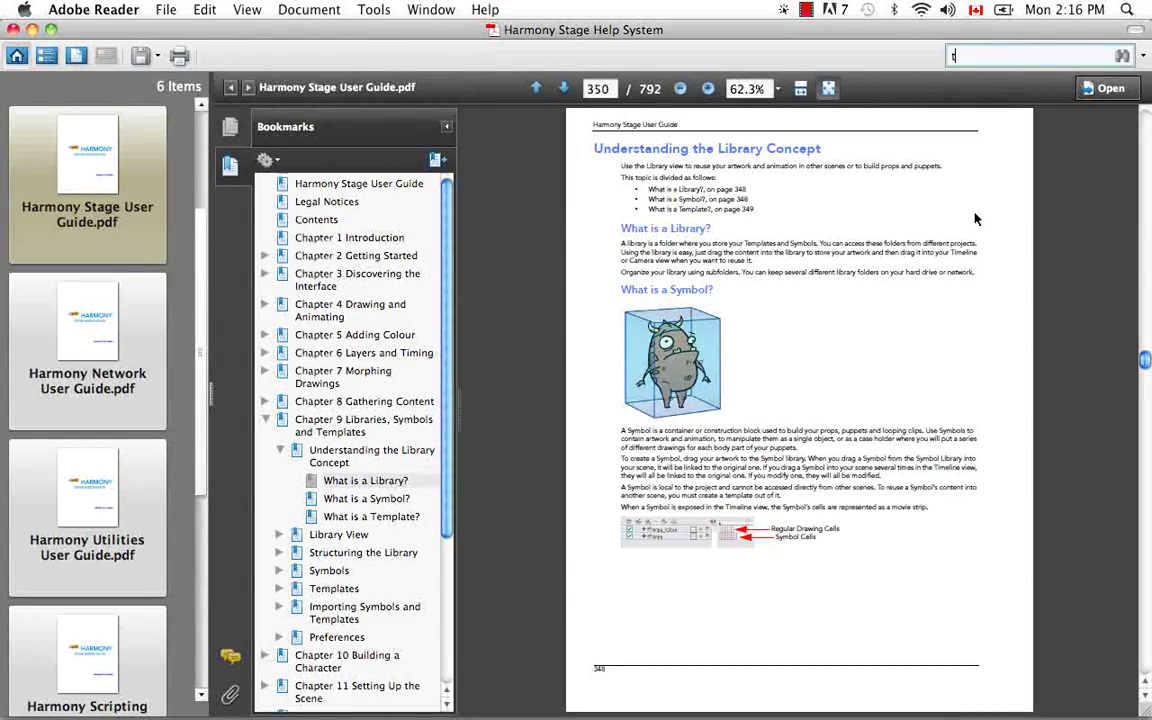
{"action": "type", "text": "exture"}
{"action": "key", "text": "Return"}
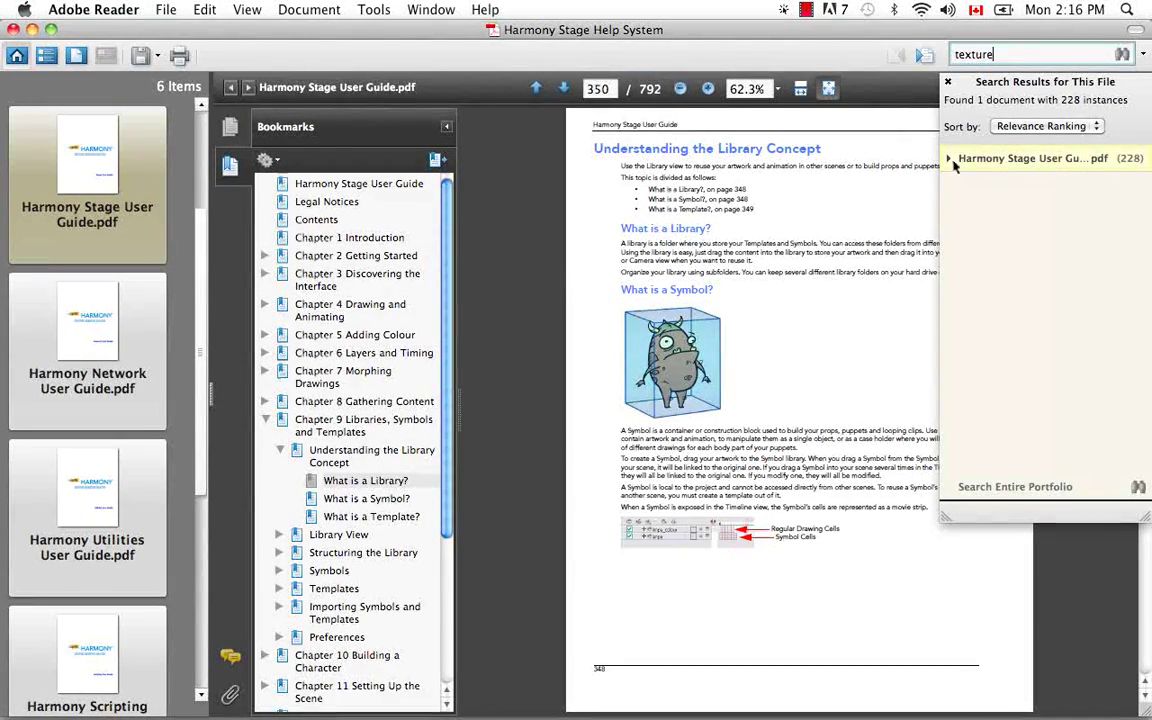
{"action": "left_click", "coordinate": [950, 161]}
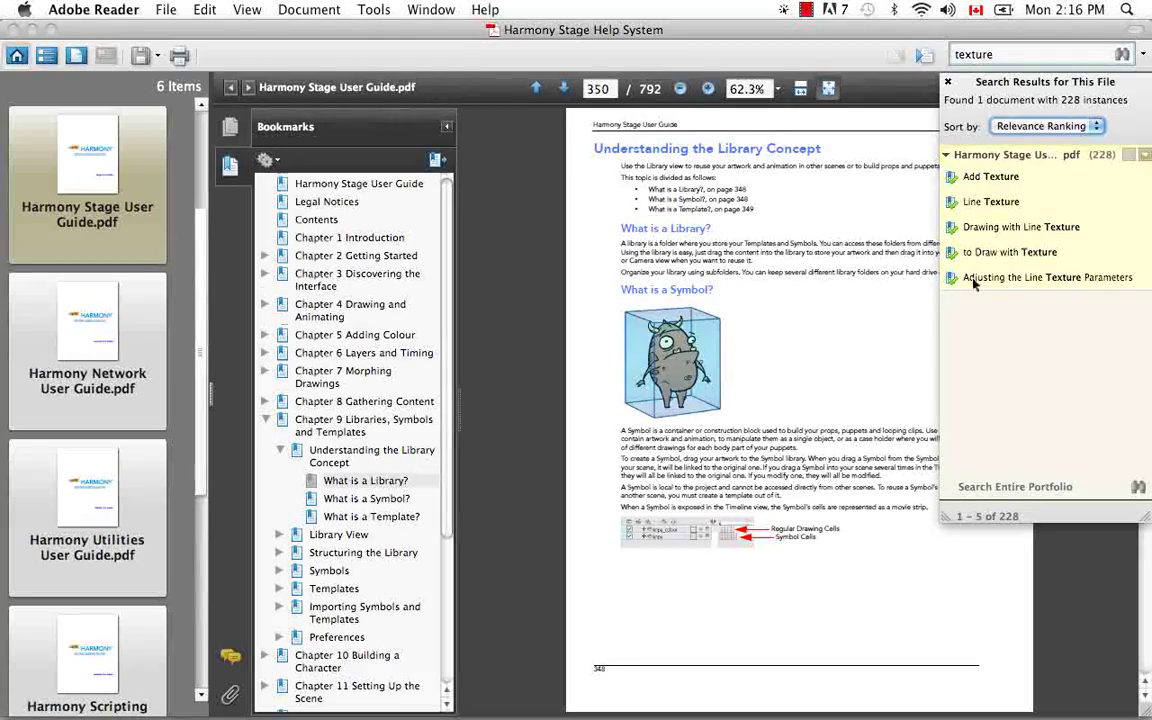
{"action": "left_click", "coordinate": [1040, 228]}
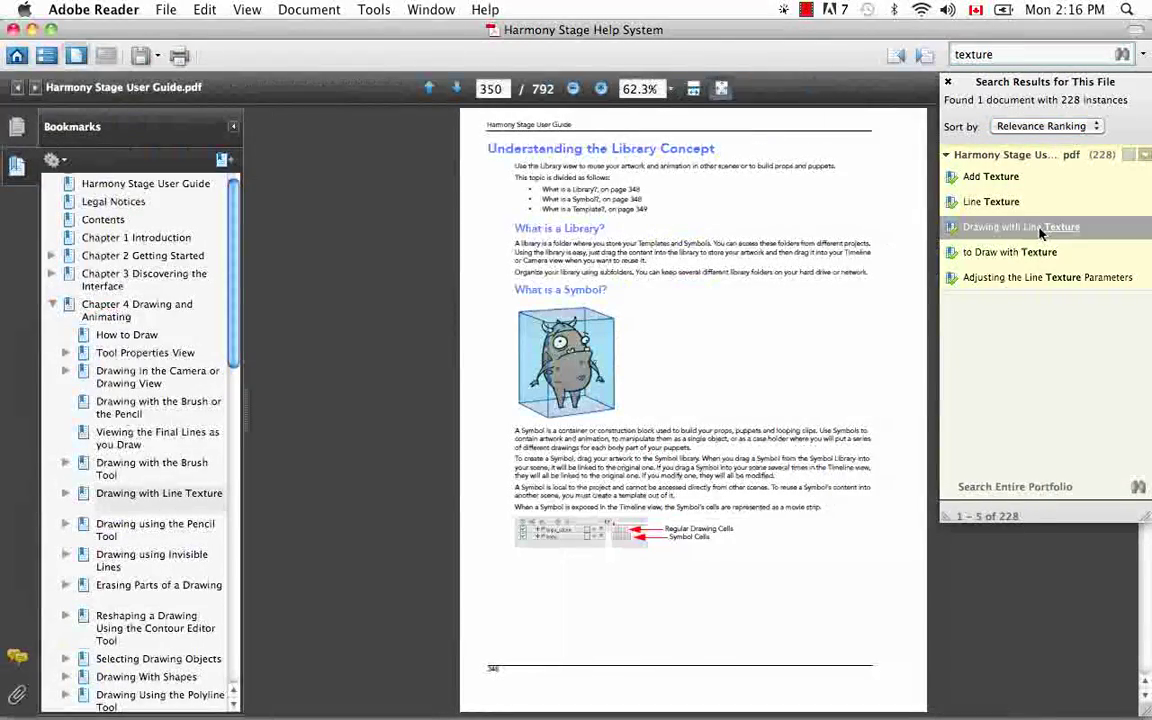
{"action": "left_click", "coordinate": [997, 201]}
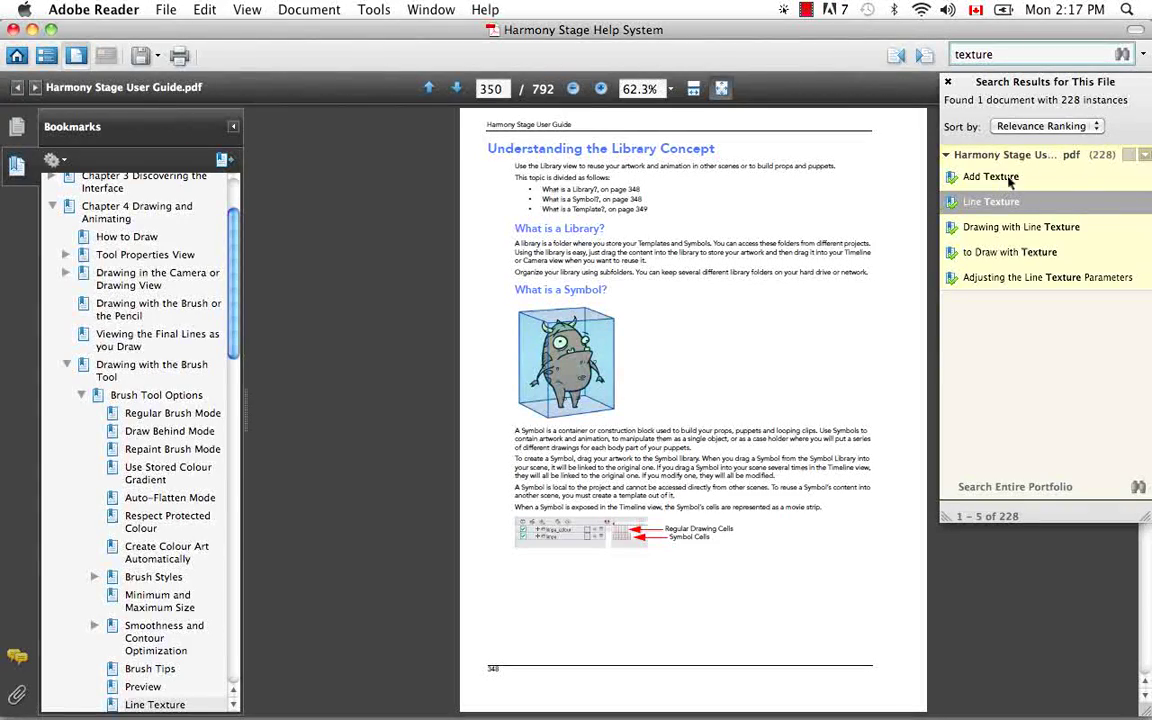
{"action": "left_click", "coordinate": [1010, 179]}
{"action": "scroll", "coordinate": [232, 232], "scroll_direction": "up", "scroll_amount": 1}
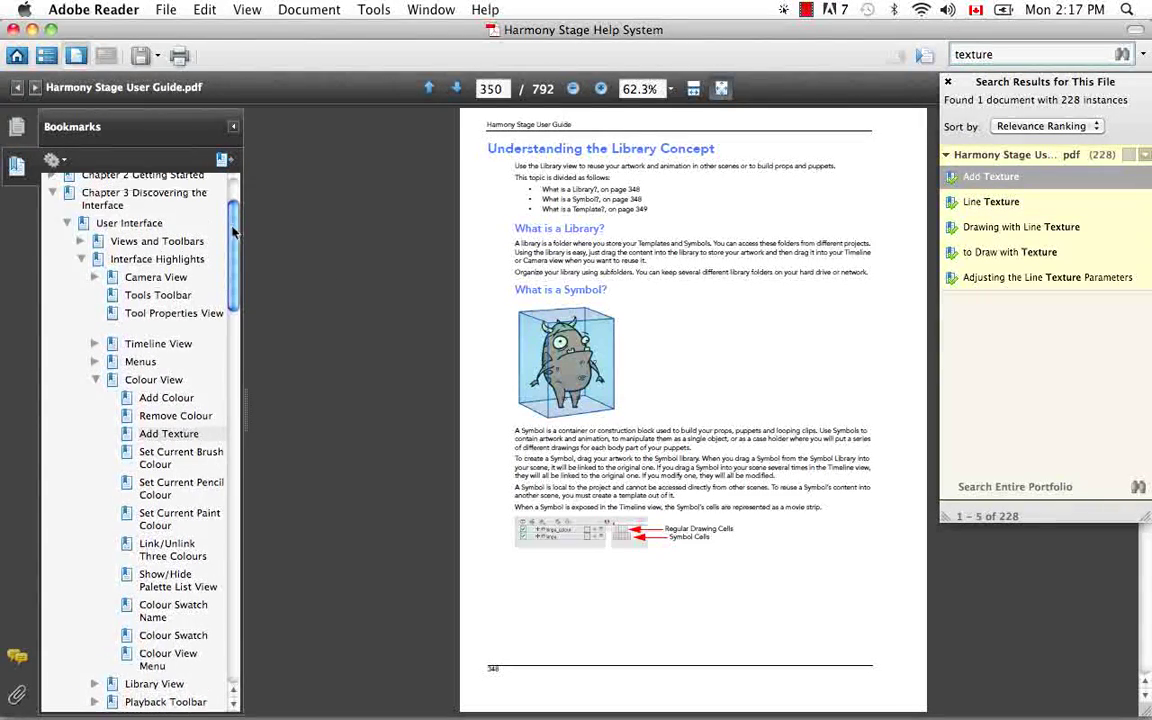
{"action": "scroll", "coordinate": [232, 232], "scroll_direction": "up", "scroll_amount": 3}
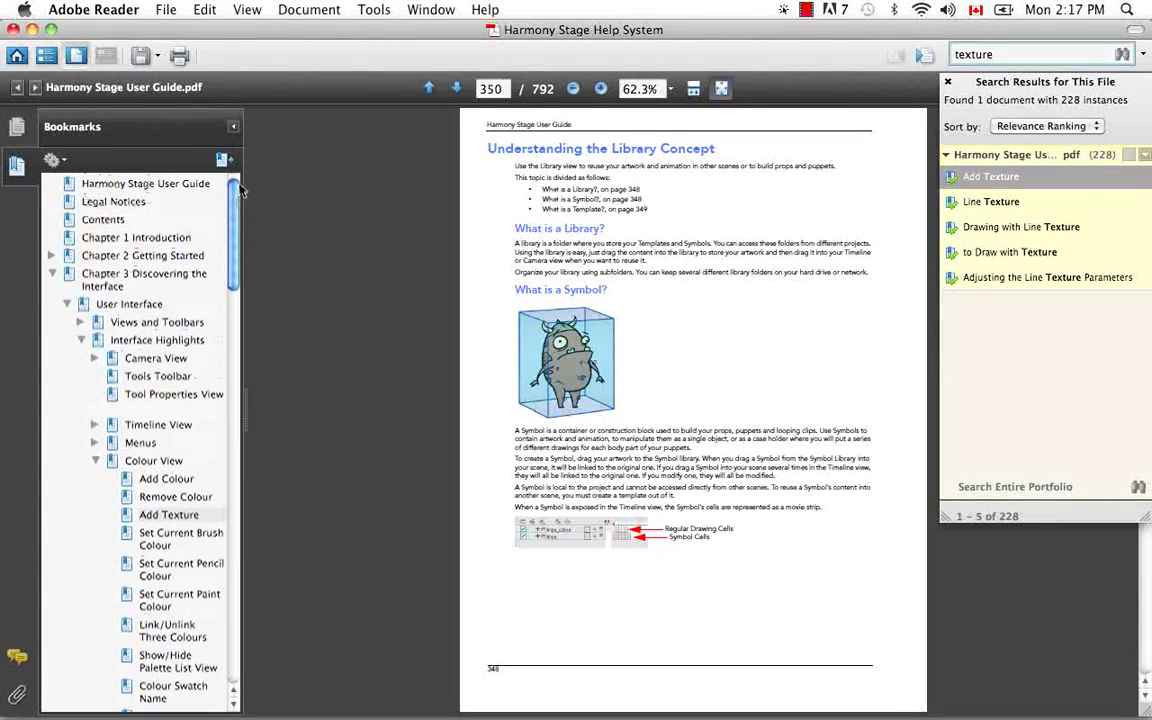
Step: Show the guide's Contents page at Actual Size and follow its Scene Settings link
{"action": "left_click", "coordinate": [104, 220]}
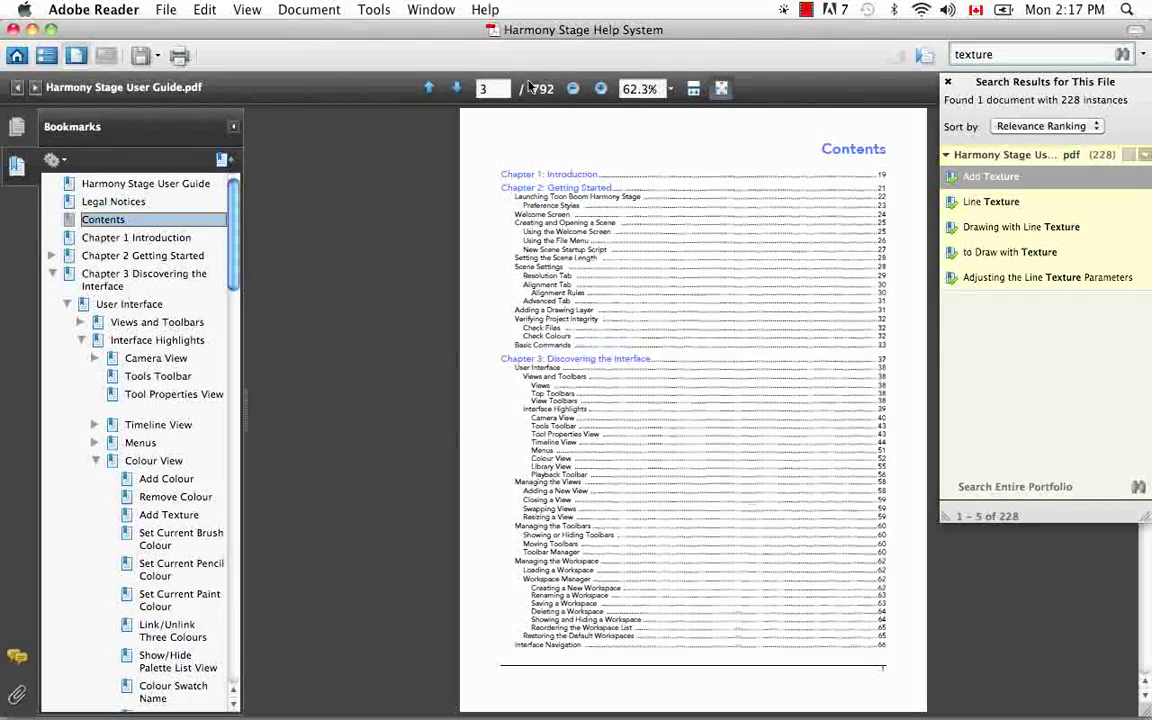
{"action": "key", "text": "super+1"}
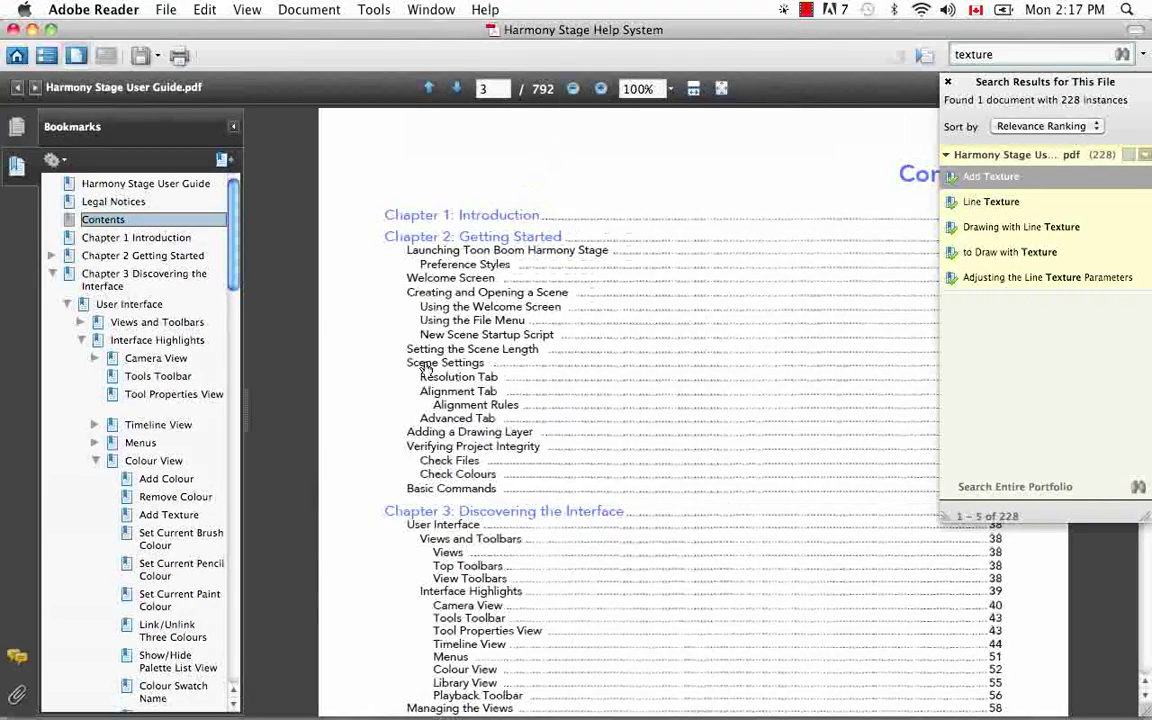
{"action": "left_click", "coordinate": [440, 362]}
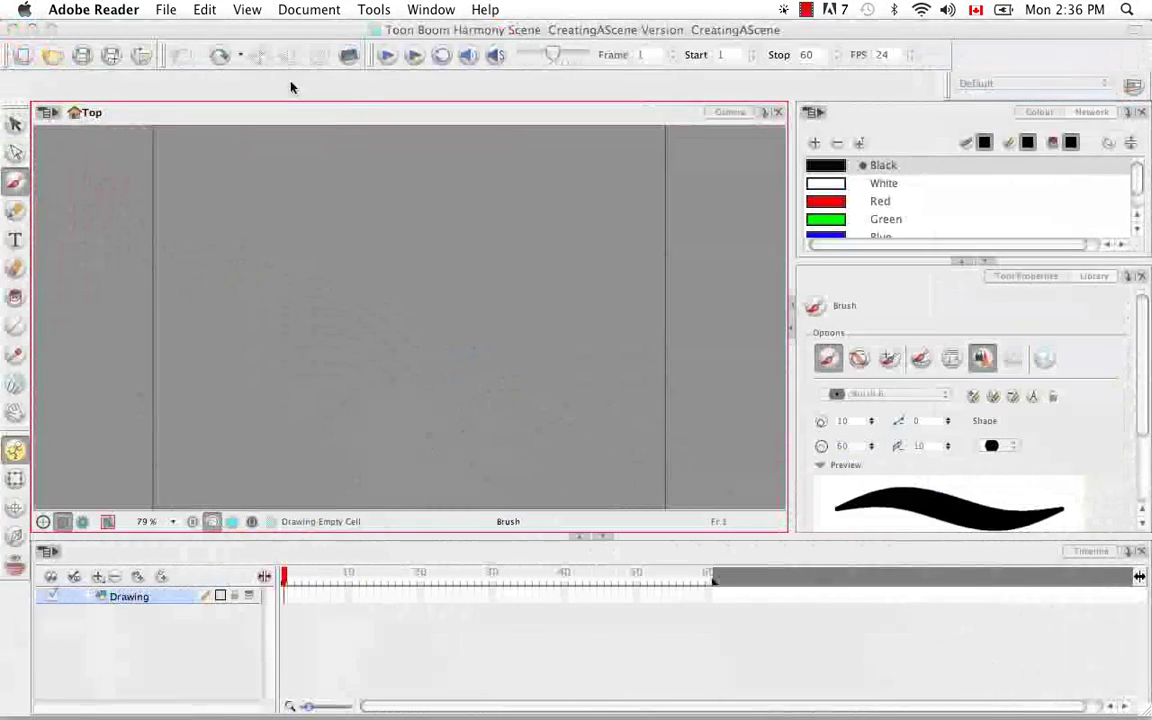
Step: Bring the Harmony Stage CreatingAScene window back in front of Adobe Reader
{"action": "left_click", "coordinate": [549, 309]}
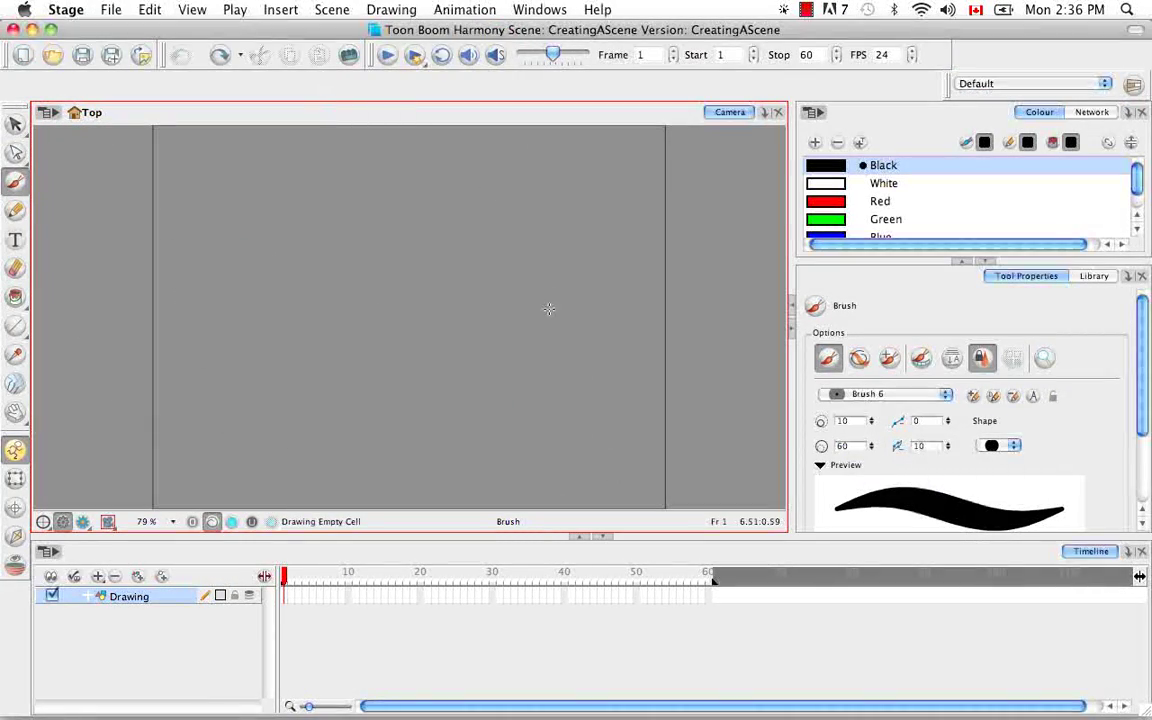